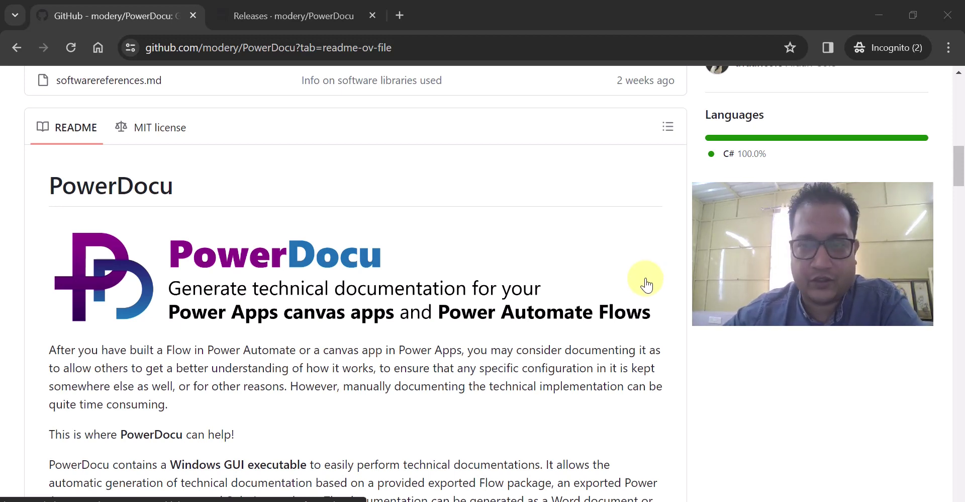
Read the PowerDocu README and highlight the sentence about the Windows GUI executable.
{"action": "scroll", "coordinate": [653, 288], "scroll_direction": "up", "scroll_amount": 1}
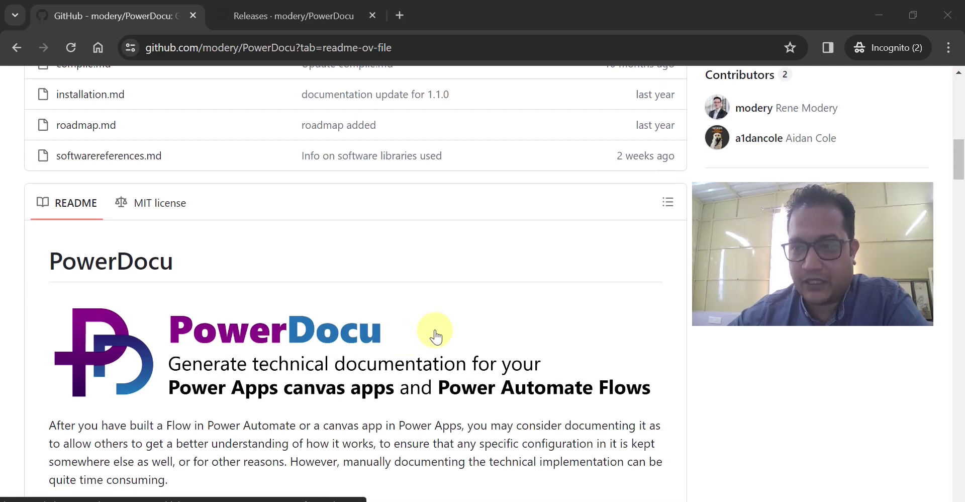
{"action": "scroll", "coordinate": [435, 336], "scroll_direction": "down", "scroll_amount": 3}
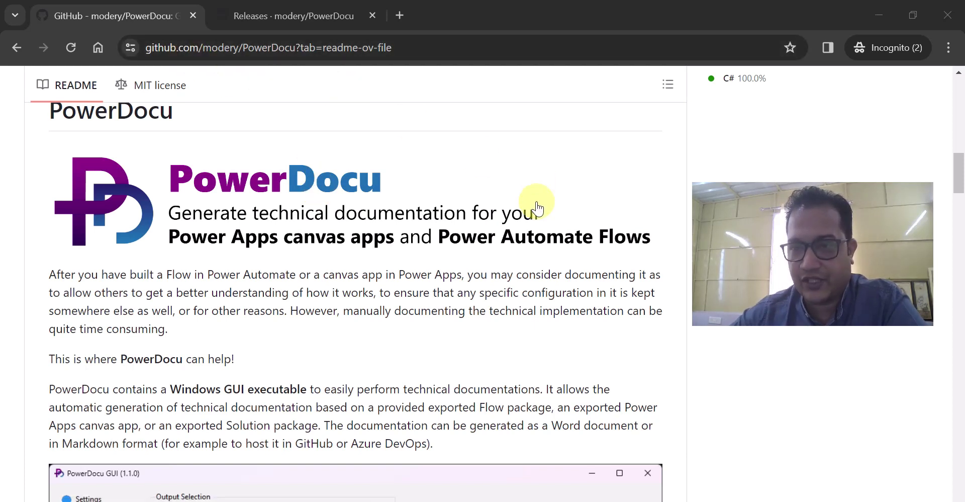
{"action": "scroll", "coordinate": [563, 261], "scroll_direction": "up", "scroll_amount": 3}
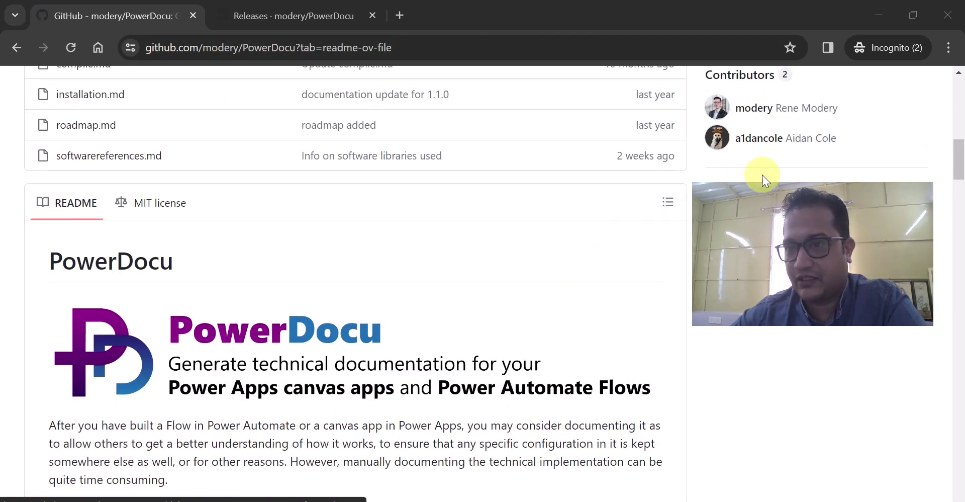
{"action": "scroll", "coordinate": [623, 281], "scroll_direction": "down", "scroll_amount": 2}
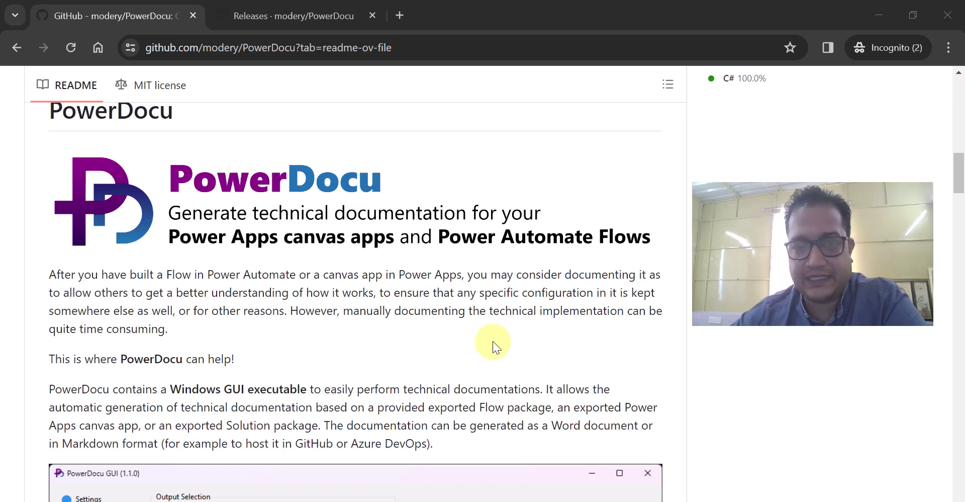
{"action": "scroll", "coordinate": [493, 341], "scroll_direction": "down", "scroll_amount": 4}
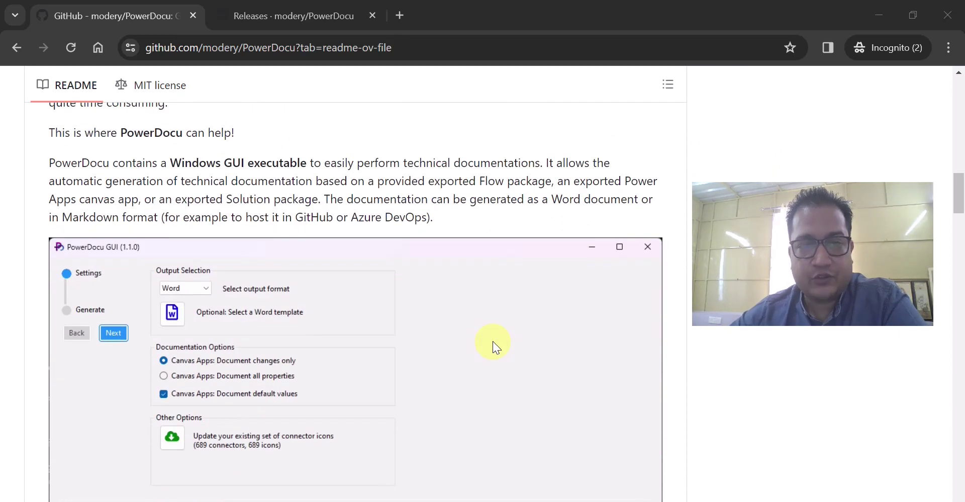
{"action": "left_click_drag", "start_coordinate": [78, 163], "coordinate": [273, 170]}
{"action": "left_click", "coordinate": [260, 172]}
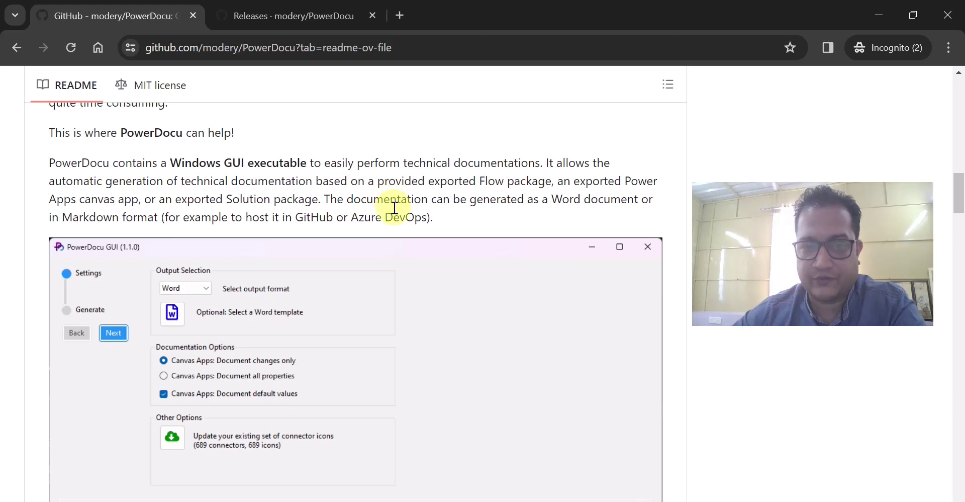
Switch to the PowerDocu Releases page showing the v.2.0.0 release notes.
{"action": "scroll", "coordinate": [397, 249], "scroll_direction": "down", "scroll_amount": 3}
{"action": "scroll", "coordinate": [397, 249], "scroll_direction": "up", "scroll_amount": 2}
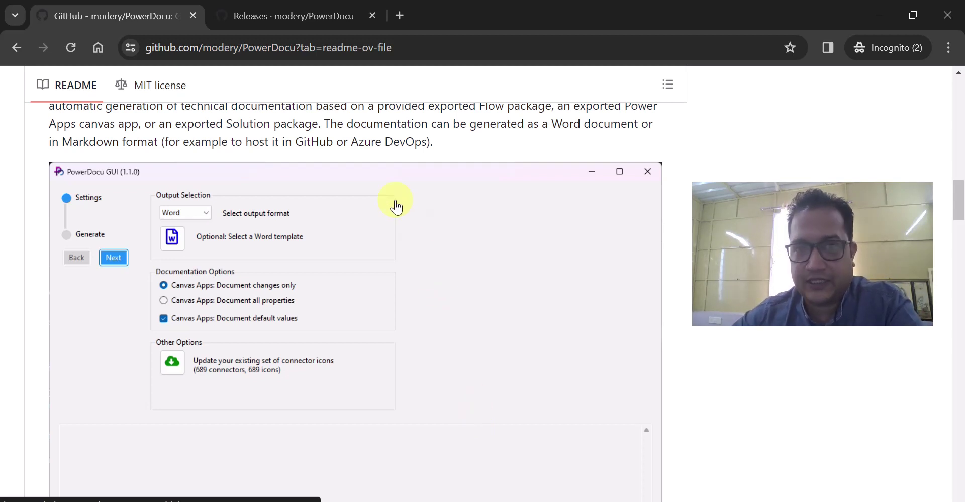
{"action": "left_click", "coordinate": [294, 16]}
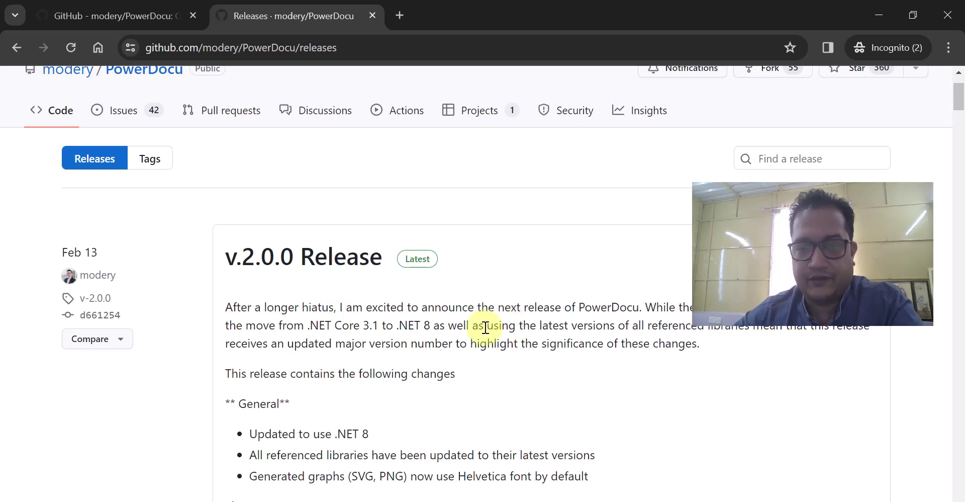
Scroll down to the v.2.0.0 Assets listing PowerDocu-v.2.0.0.zip and the self-contained zip.
{"action": "scroll", "coordinate": [513, 327], "scroll_direction": "down", "scroll_amount": 6}
{"action": "scroll", "coordinate": [508, 334], "scroll_direction": "down", "scroll_amount": 8}
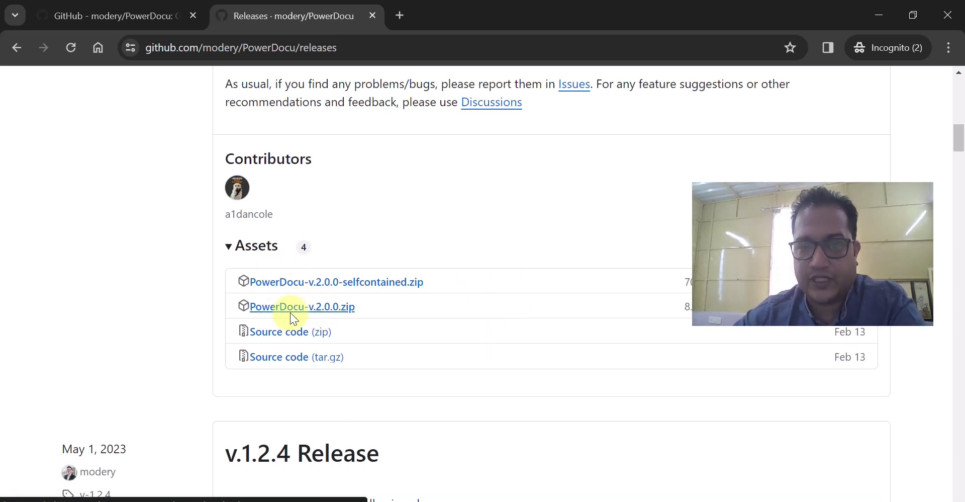
{"action": "left_click_drag", "start_coordinate": [779, 279], "coordinate": [800, 179]}
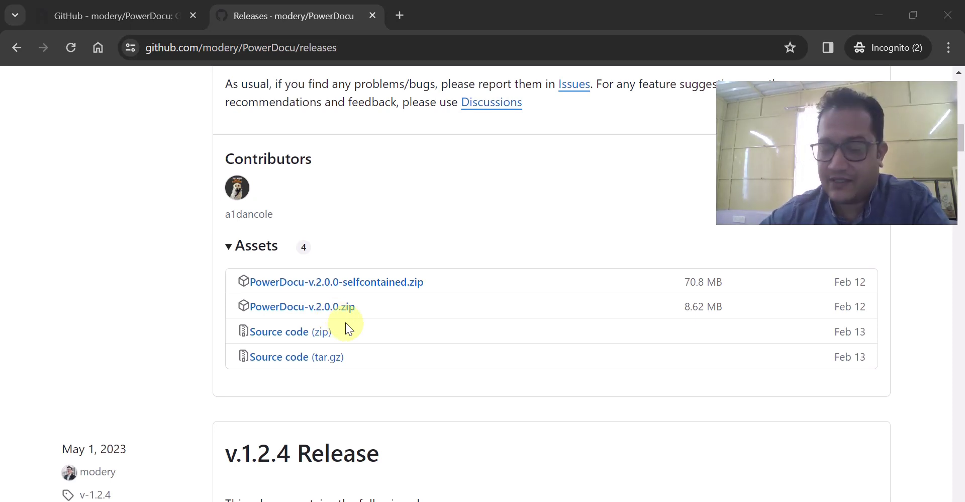
Switch to the Video Content Explorer window and open the PowerDocu folder.
{"action": "mouse_move", "coordinate": [463, 501]}
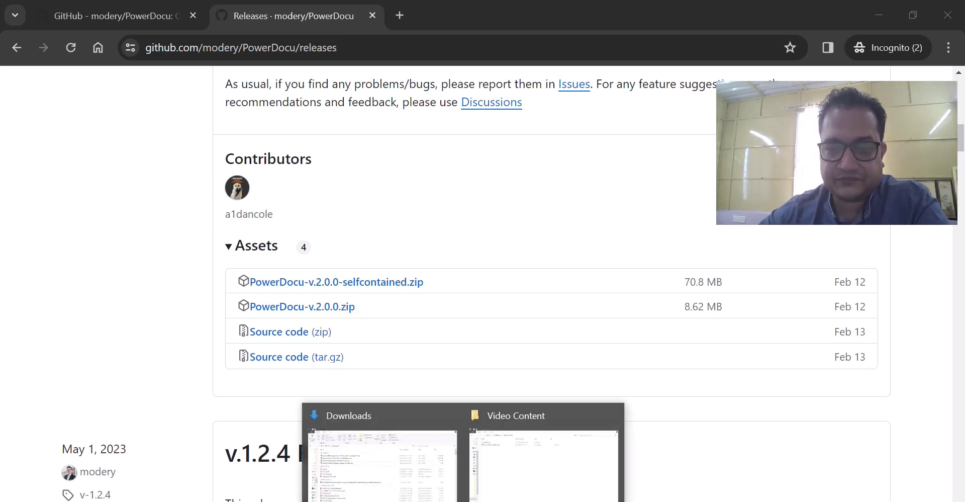
{"action": "left_click", "coordinate": [518, 485]}
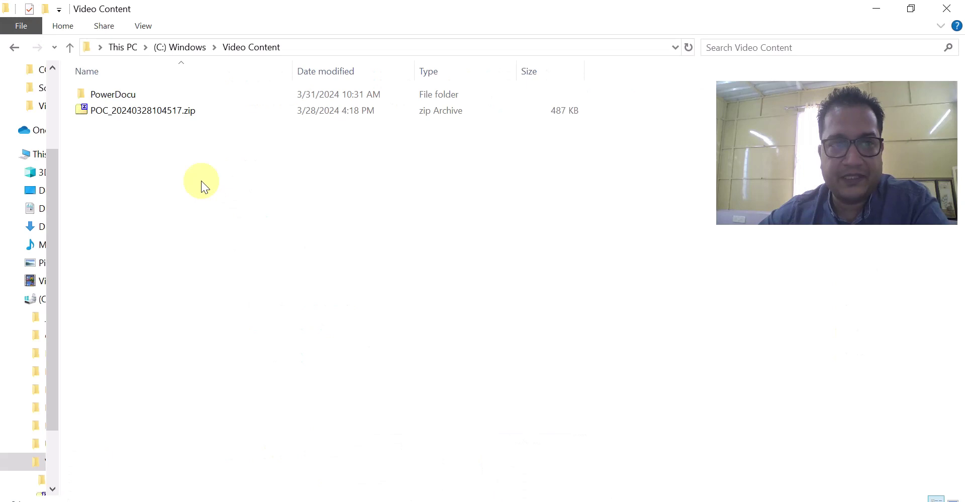
{"action": "double_click", "coordinate": [107, 98]}
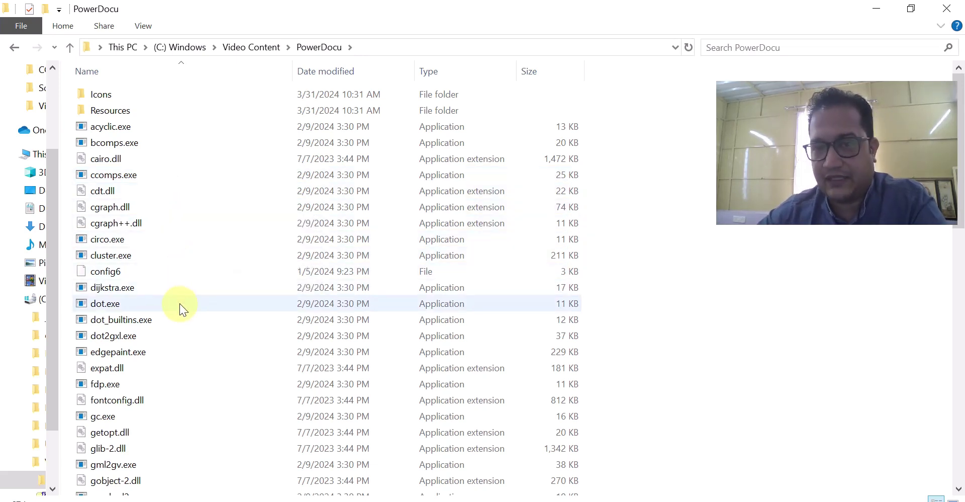
Locate PowerDocu.GUI.exe in the folder and launch it.
{"action": "scroll", "coordinate": [179, 302], "scroll_direction": "down", "scroll_amount": 3}
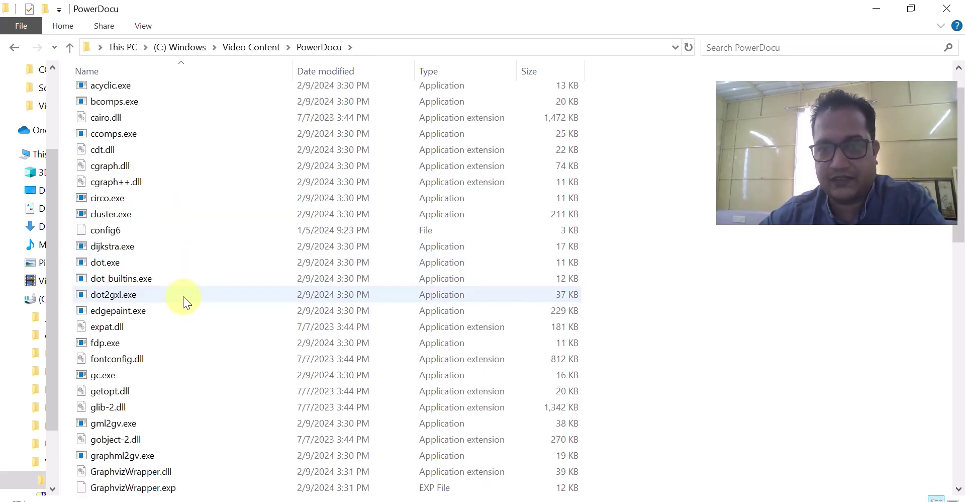
{"action": "scroll", "coordinate": [184, 296], "scroll_direction": "down", "scroll_amount": 12}
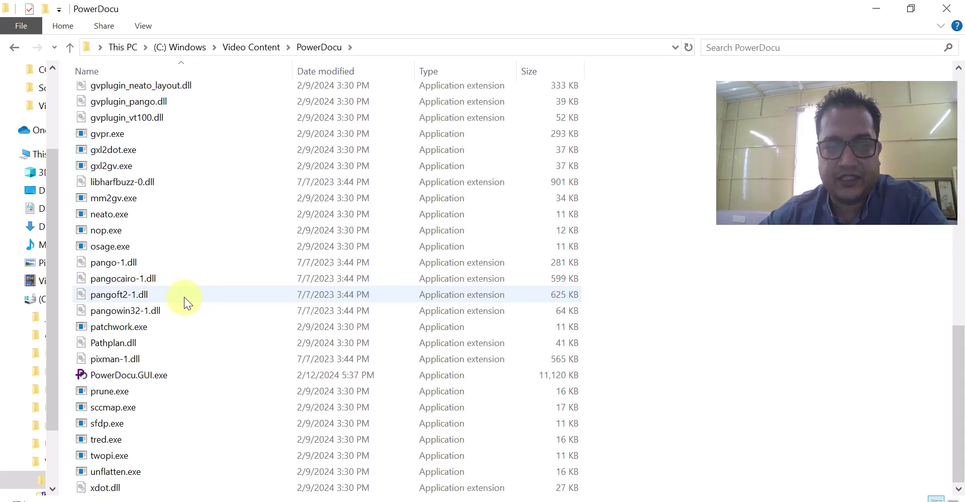
{"action": "left_click", "coordinate": [159, 377]}
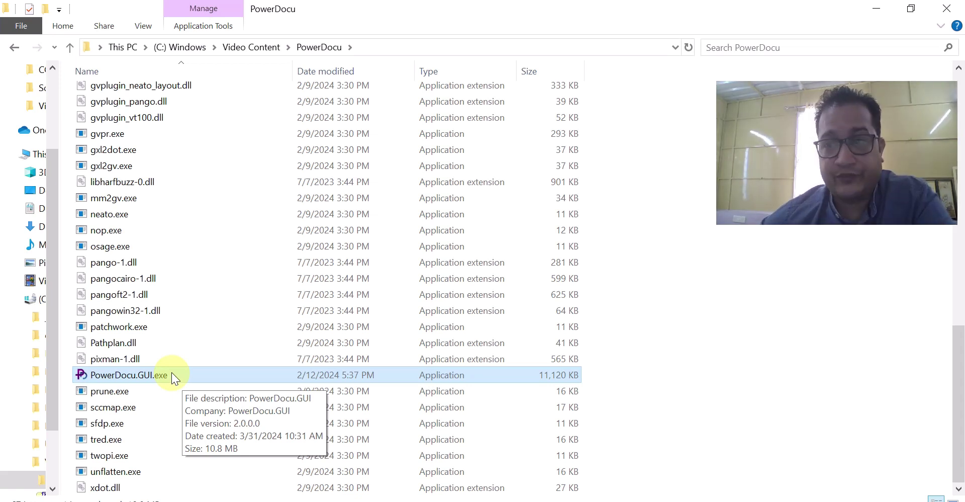
{"action": "scroll", "coordinate": [171, 372], "scroll_direction": "up", "scroll_amount": 12}
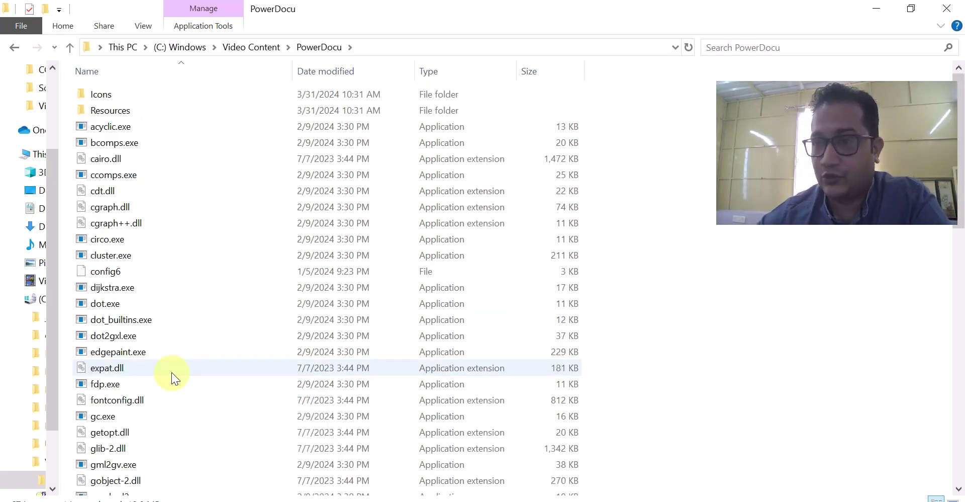
{"action": "scroll", "coordinate": [237, 358], "scroll_direction": "down", "scroll_amount": 12}
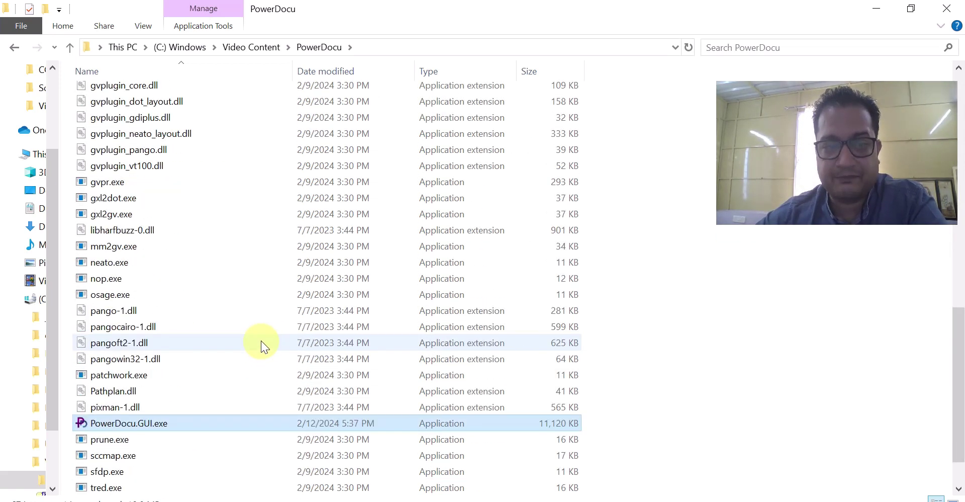
{"action": "scroll", "coordinate": [260, 340], "scroll_direction": "down", "scroll_amount": 1}
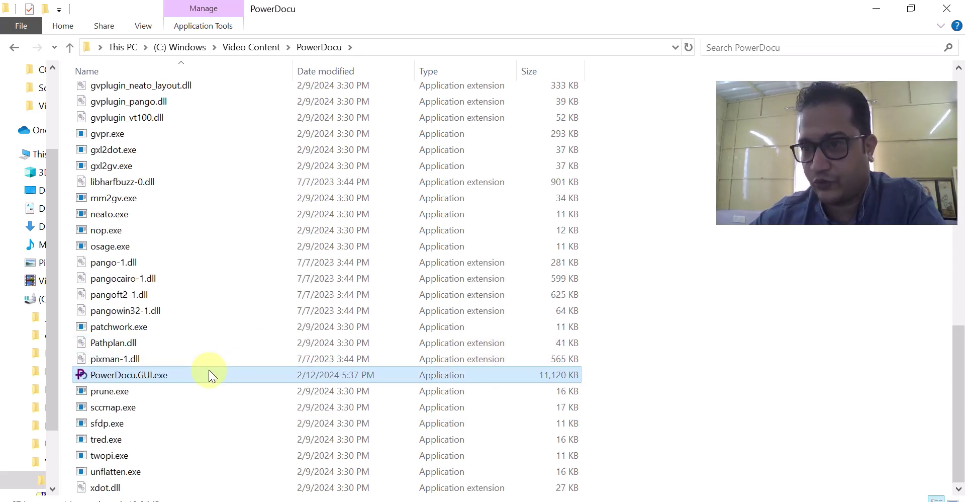
{"action": "mouse_move", "coordinate": [209, 370]}
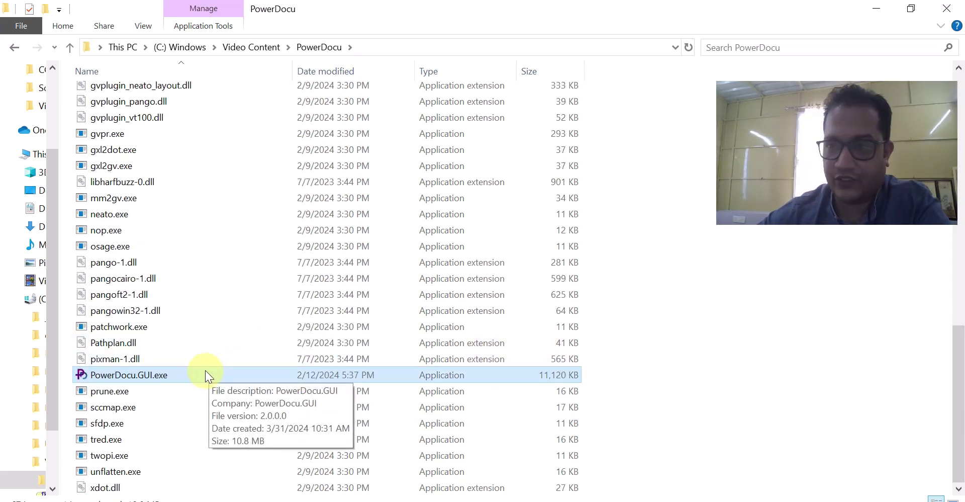
{"action": "scroll", "coordinate": [205, 370], "scroll_direction": "up", "scroll_amount": 10}
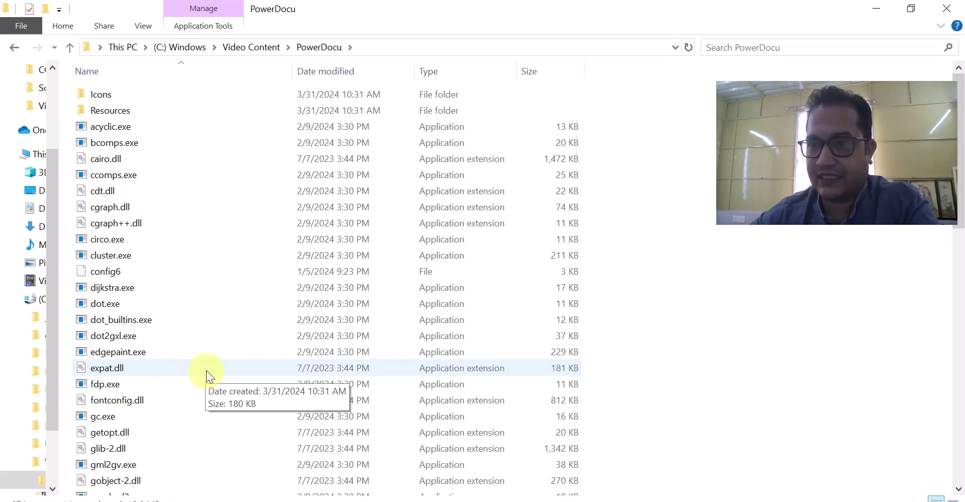
{"action": "mouse_move", "coordinate": [202, 336]}
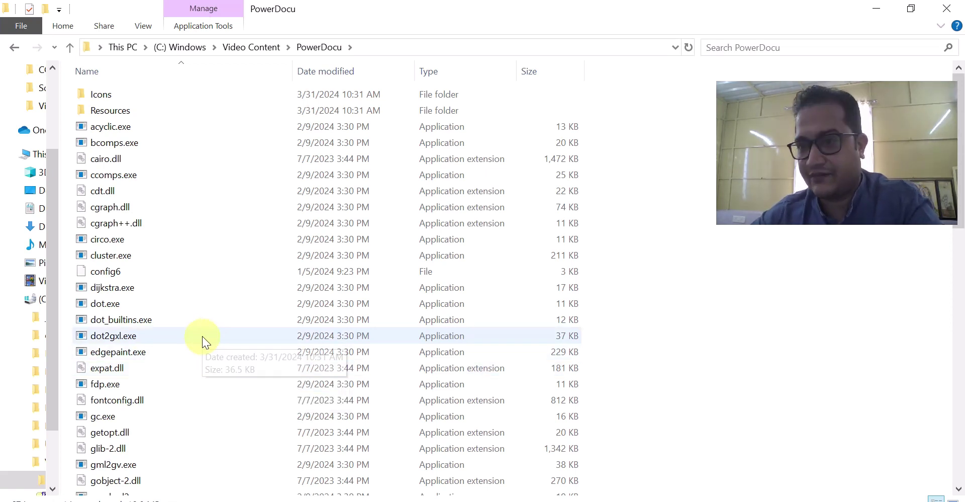
{"action": "scroll", "coordinate": [202, 336], "scroll_direction": "down", "scroll_amount": 13}
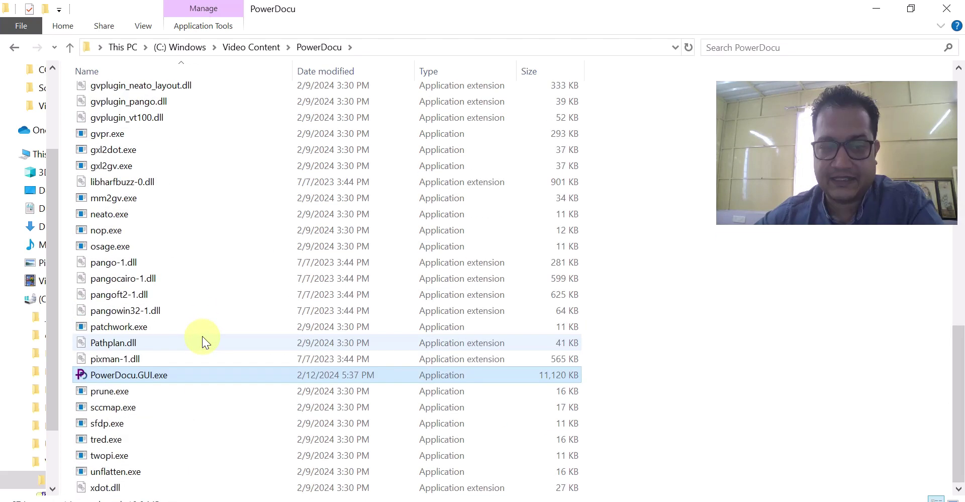
{"action": "left_click", "coordinate": [177, 375]}
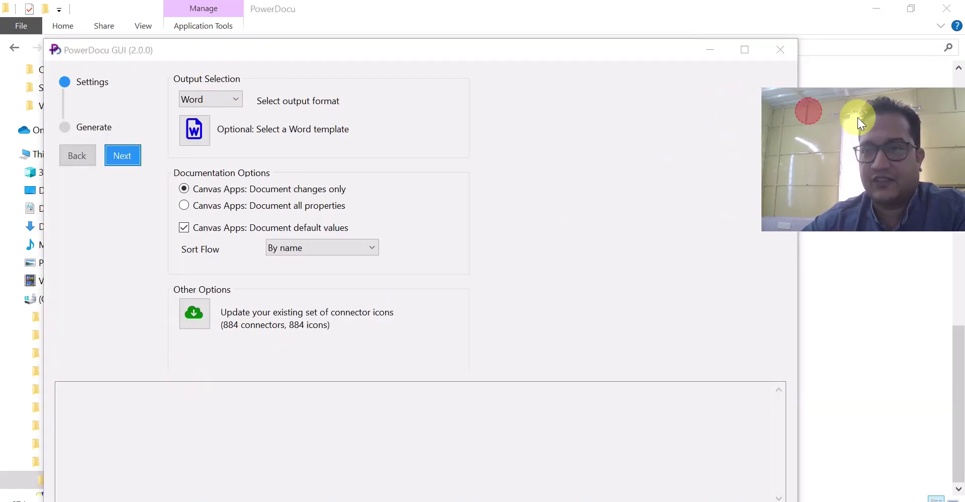
Maximize PowerDocu, keep Word output, document all properties with default values, and go to Generate.
{"action": "left_click", "coordinate": [746, 50]}
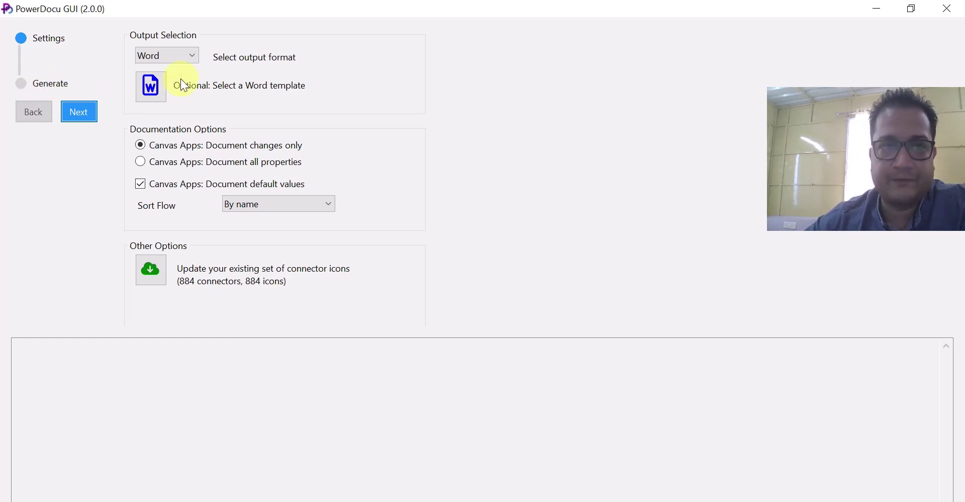
{"action": "left_click", "coordinate": [192, 56]}
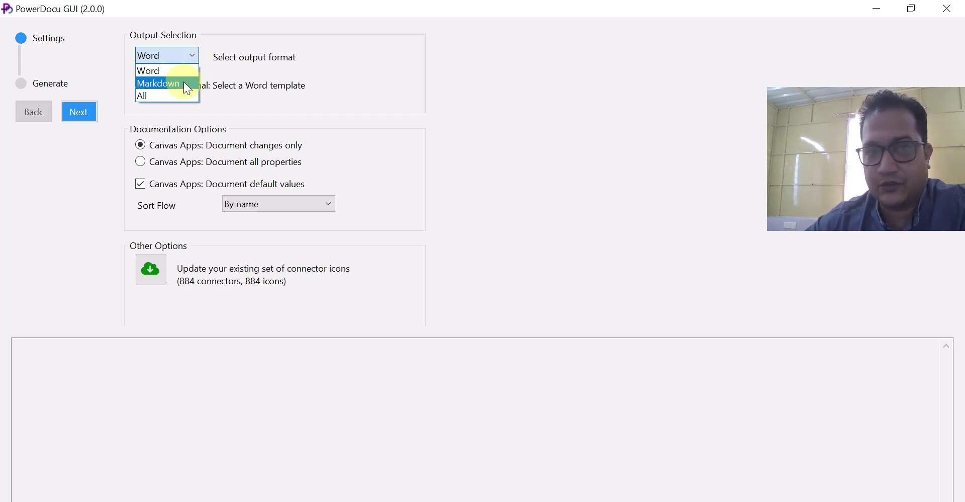
{"action": "left_click", "coordinate": [171, 71]}
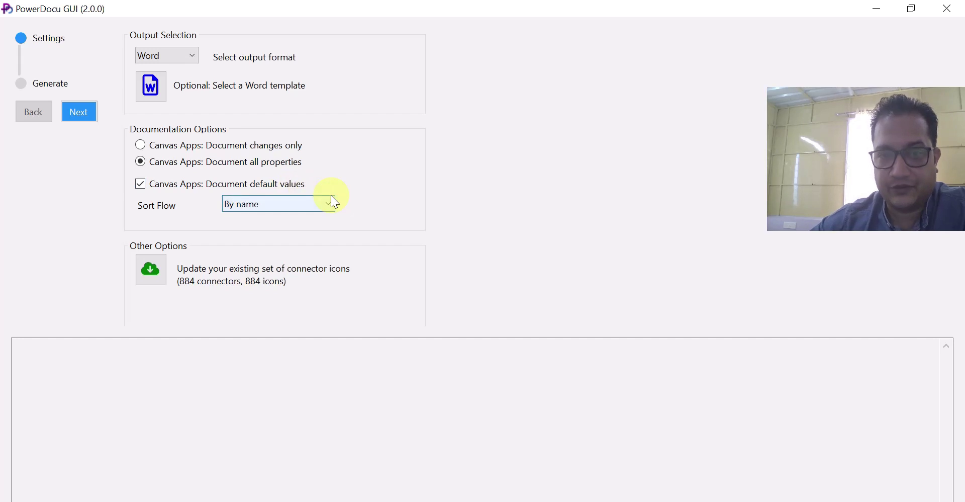
{"action": "left_click", "coordinate": [140, 183]}
{"action": "left_click", "coordinate": [75, 117]}
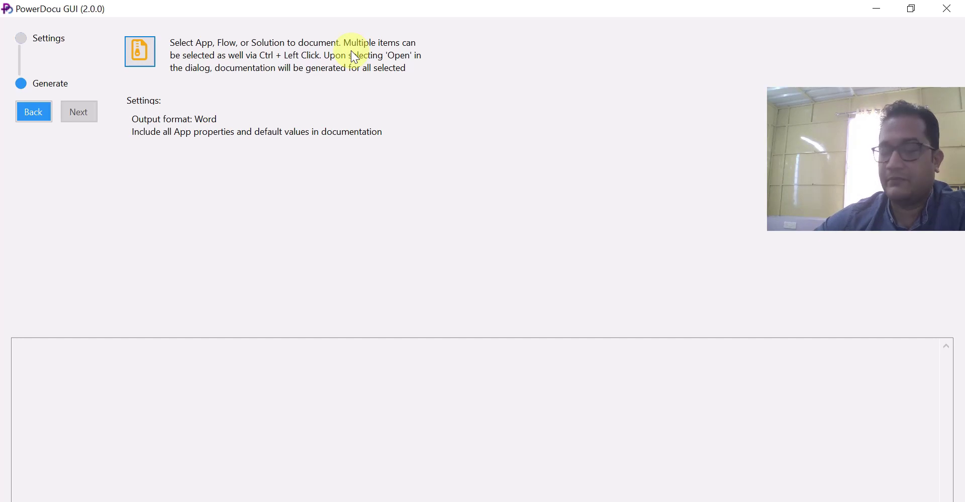
Load POC_20240328104517.zip from C:\Video Content to generate its Word documentation.
{"action": "left_click", "coordinate": [140, 56]}
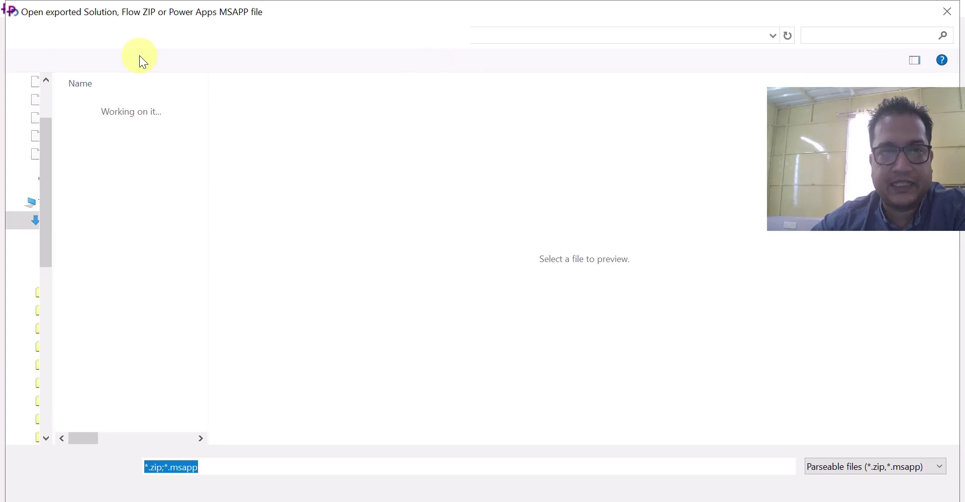
{"action": "left_click", "coordinate": [227, 31]}
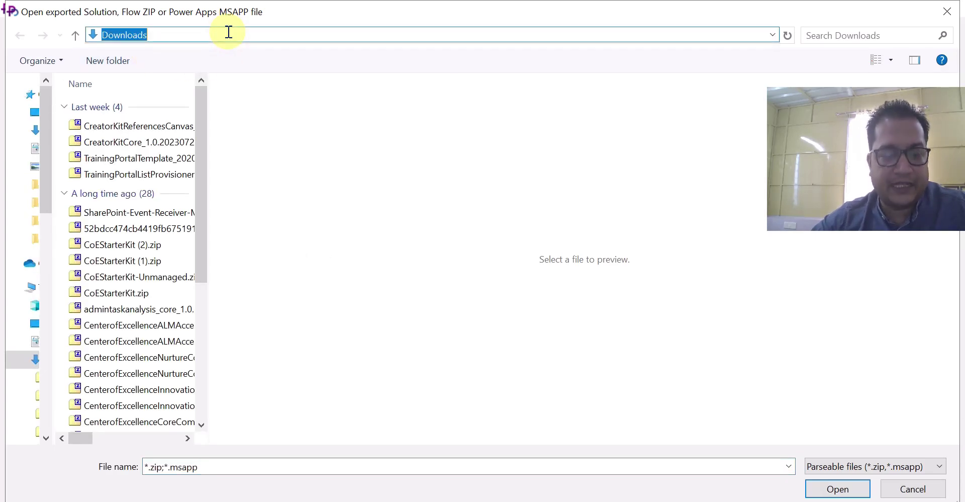
{"action": "type", "text": "C:\\Video Content"}
{"action": "key", "text": "Return"}
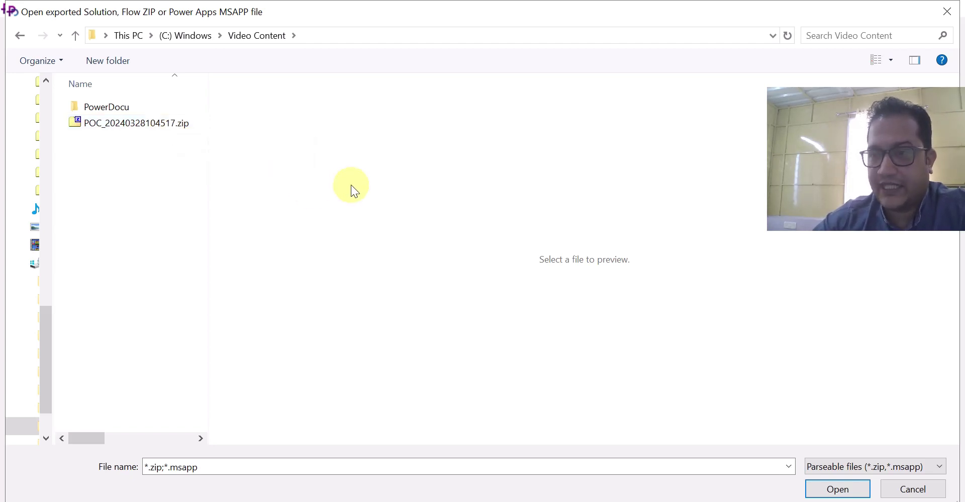
{"action": "left_click", "coordinate": [164, 125]}
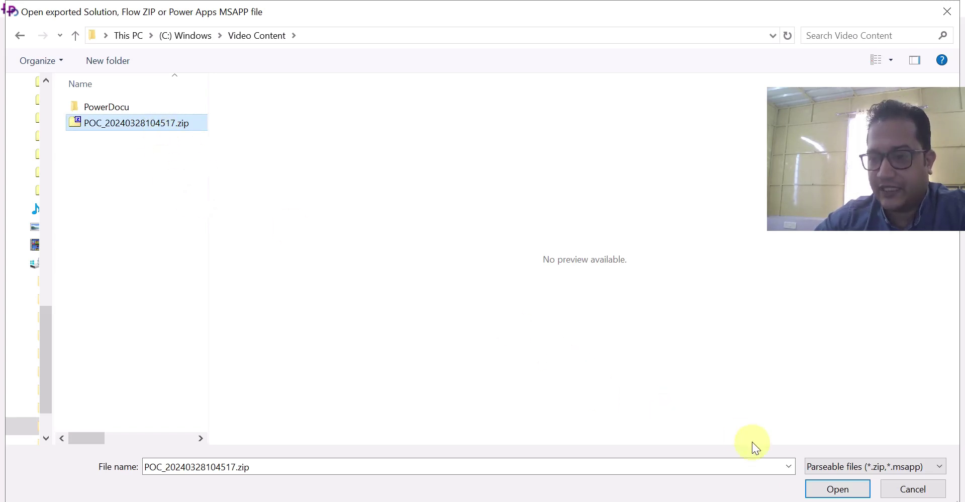
{"action": "left_click", "coordinate": [832, 490]}
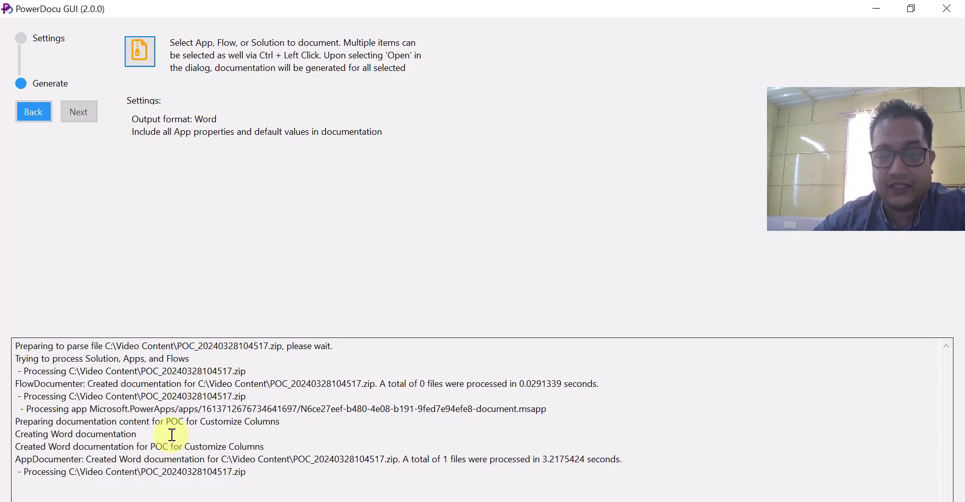
{"action": "left_click", "coordinate": [23, 458]}
{"action": "left_click_drag", "start_coordinate": [23, 458], "coordinate": [625, 460]}
{"action": "left_click", "coordinate": [227, 456]}
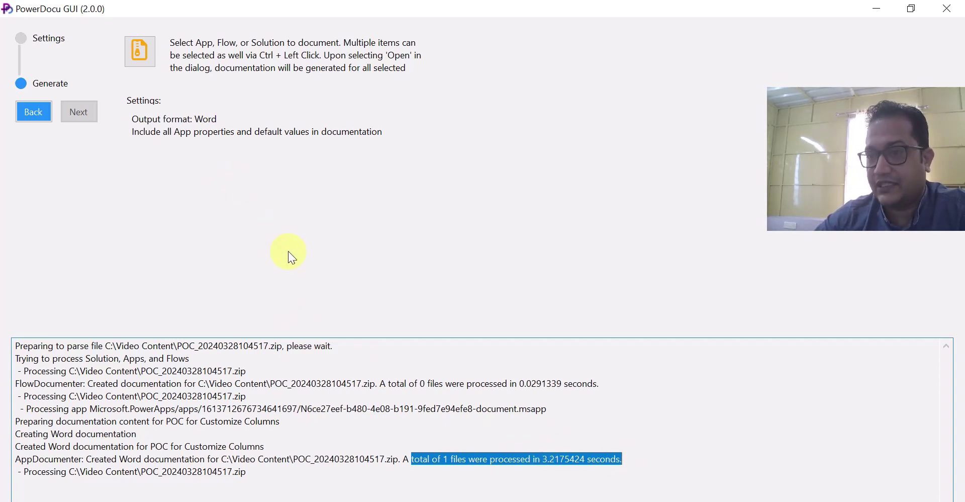
{"action": "left_click", "coordinate": [253, 460]}
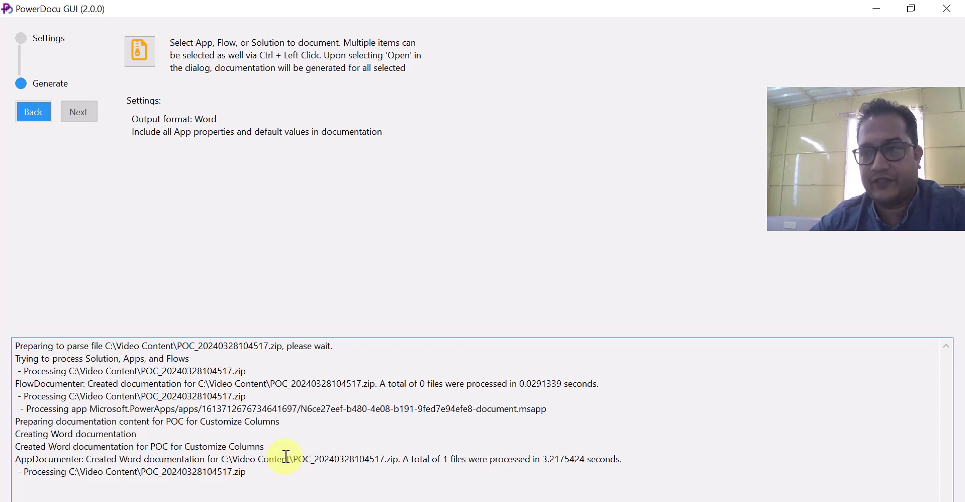
{"action": "left_click", "coordinate": [431, 500]}
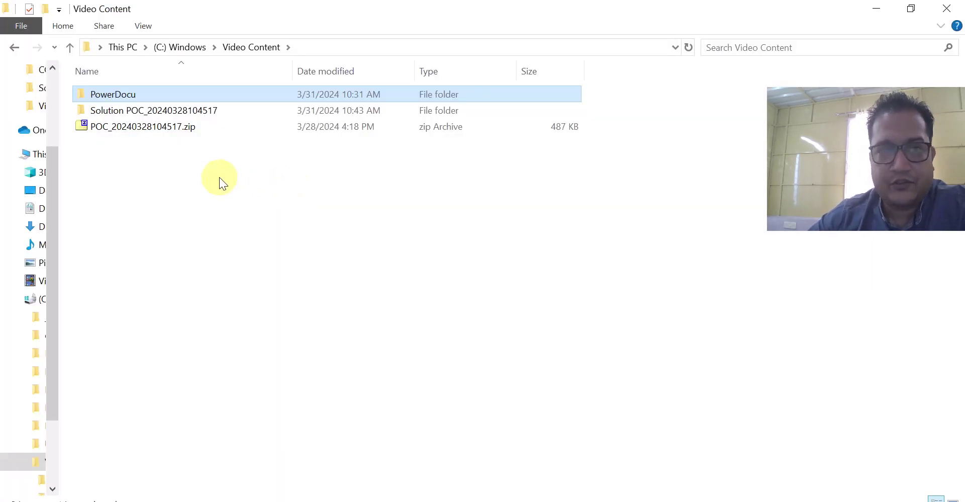
{"action": "left_click", "coordinate": [172, 112]}
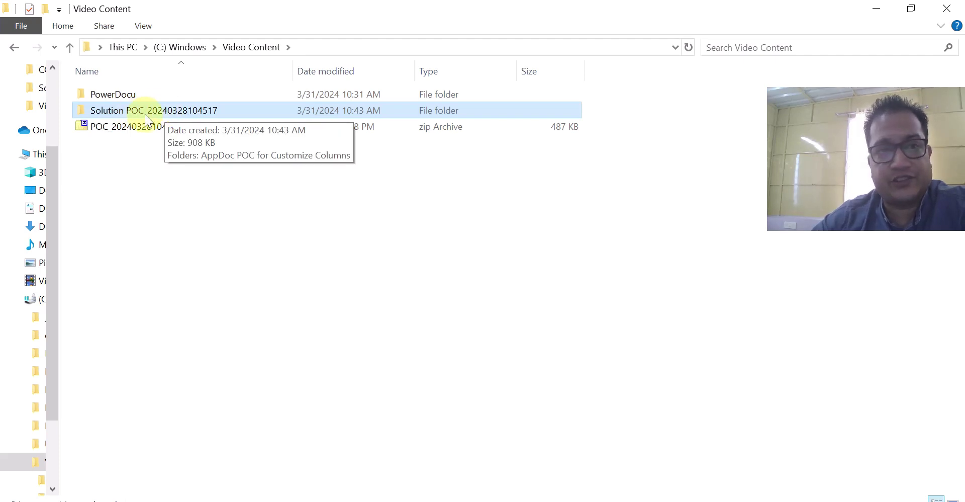
{"action": "double_click", "coordinate": [186, 111]}
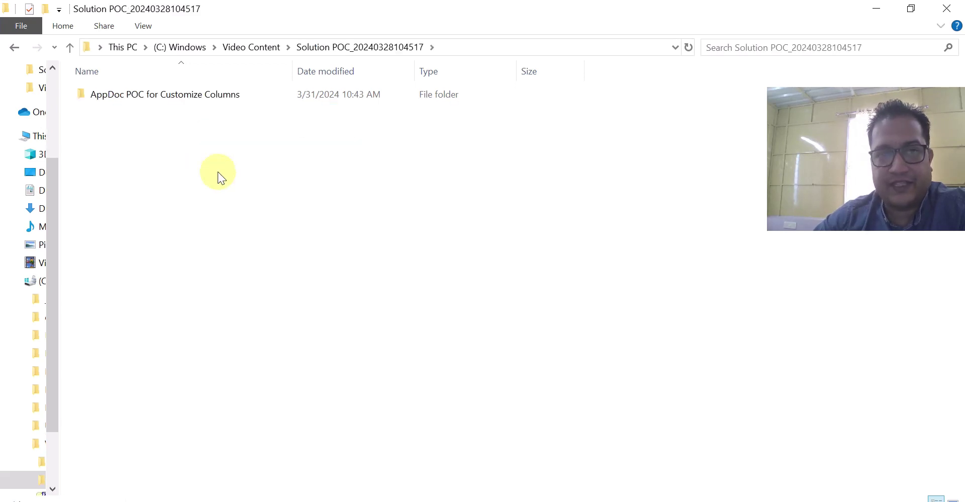
{"action": "double_click", "coordinate": [171, 96]}
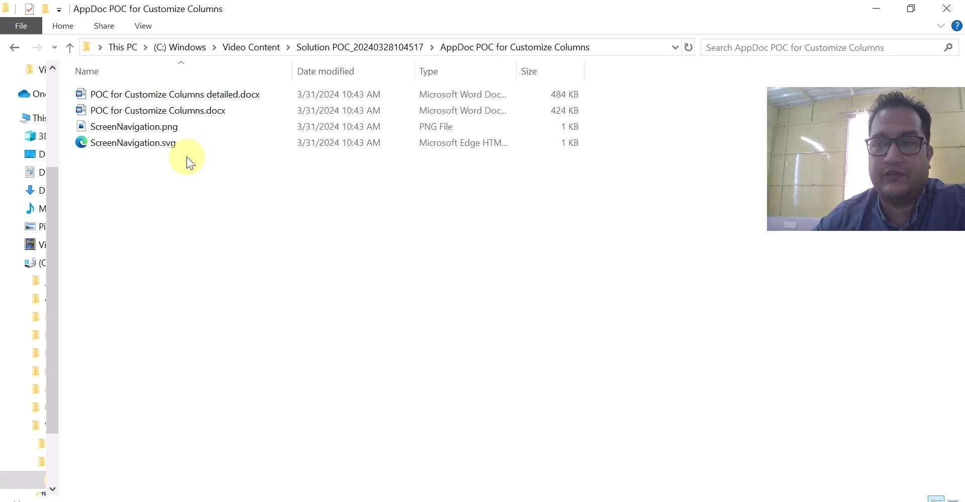
{"action": "left_click", "coordinate": [197, 99]}
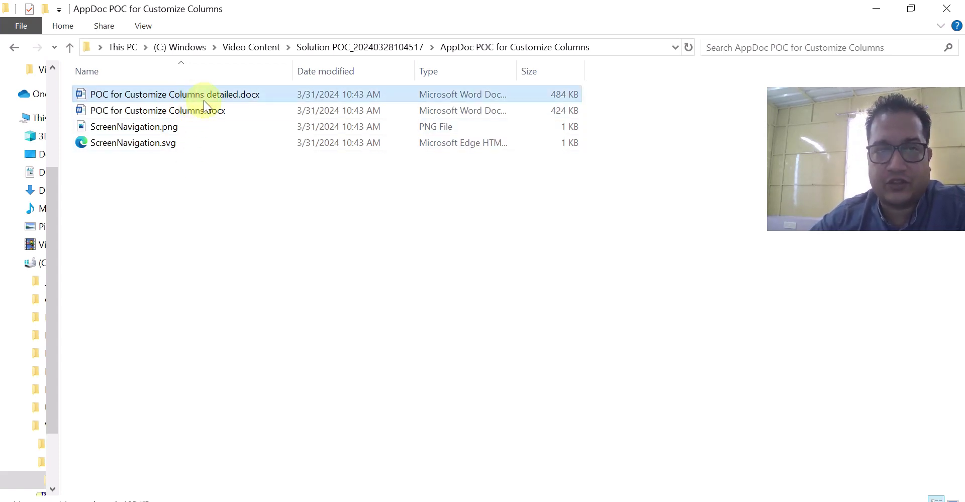
{"action": "double_click", "coordinate": [176, 100]}
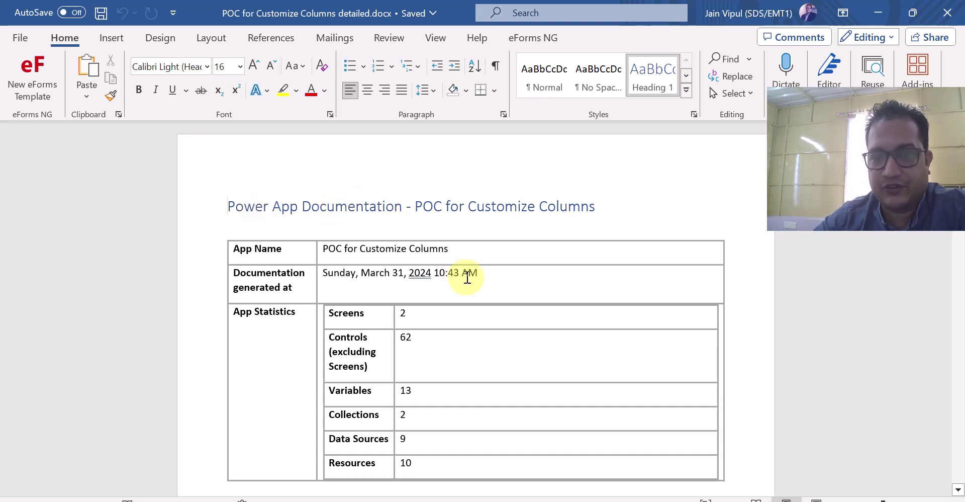
Highlight the generation date and the Screens row in the document's summary table.
{"action": "scroll", "coordinate": [468, 274], "scroll_direction": "down", "scroll_amount": 1}
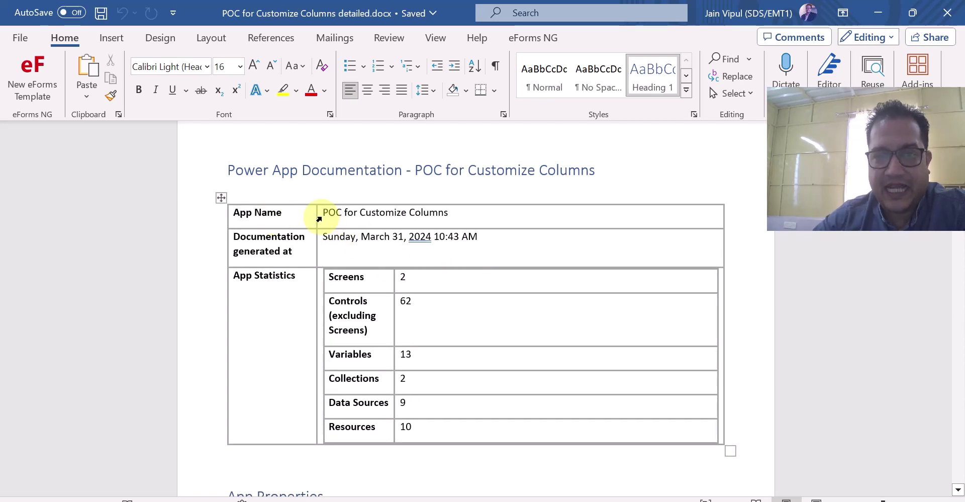
{"action": "left_click_drag", "start_coordinate": [329, 240], "coordinate": [481, 237]}
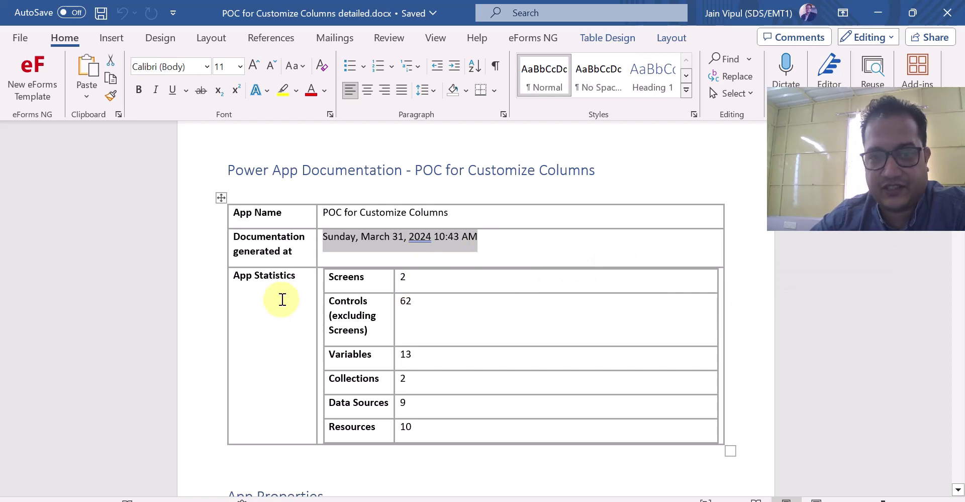
{"action": "left_click", "coordinate": [267, 278]}
{"action": "left_click_drag", "start_coordinate": [344, 275], "coordinate": [498, 439]}
Scroll through the App Properties table and App Preview Flags to Variables & Collections.
{"action": "scroll", "coordinate": [496, 376], "scroll_direction": "down", "scroll_amount": 3}
{"action": "scroll", "coordinate": [496, 376], "scroll_direction": "down", "scroll_amount": 3}
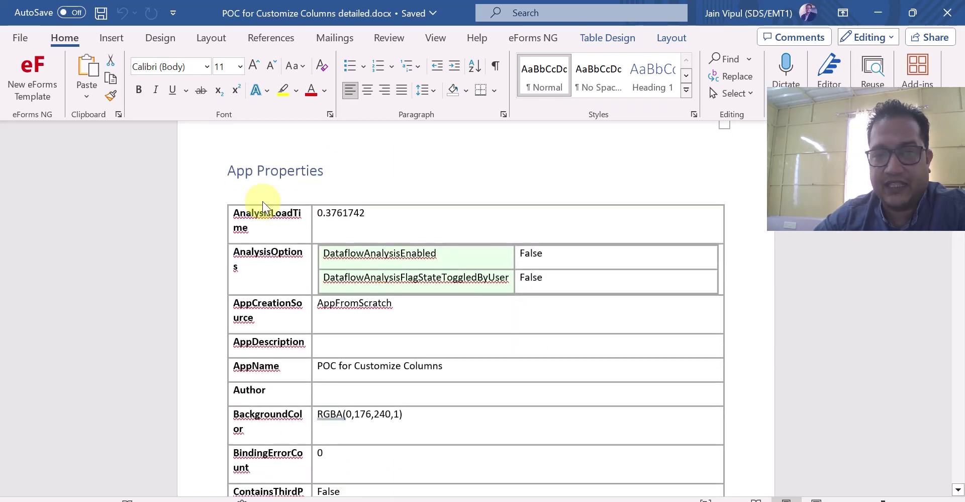
{"action": "left_click_drag", "start_coordinate": [227, 173], "coordinate": [324, 171]}
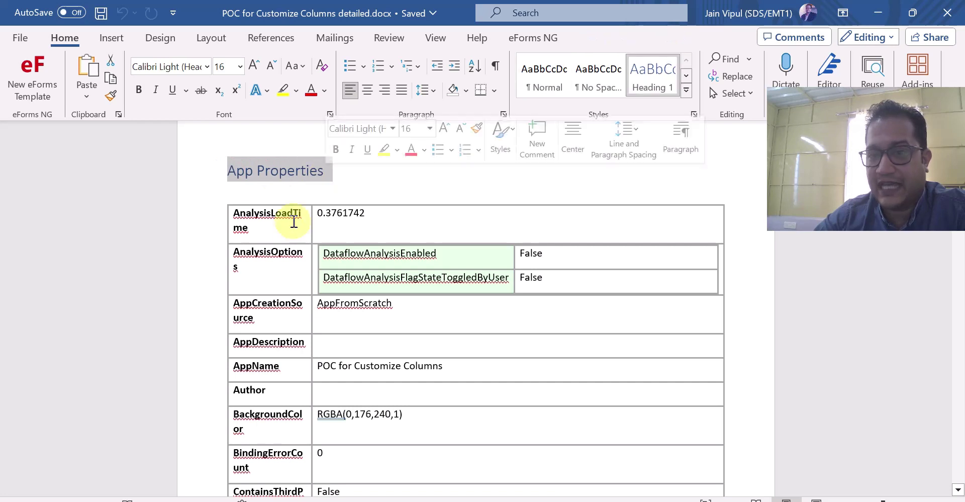
{"action": "scroll", "coordinate": [487, 293], "scroll_direction": "down", "scroll_amount": 6}
{"action": "scroll", "coordinate": [488, 293], "scroll_direction": "down", "scroll_amount": 20}
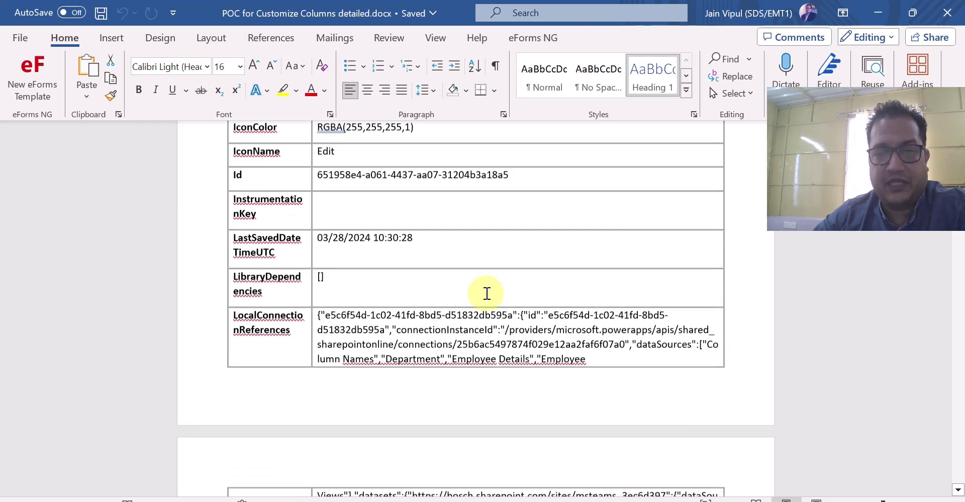
{"action": "scroll", "coordinate": [487, 293], "scroll_direction": "down", "scroll_amount": 20}
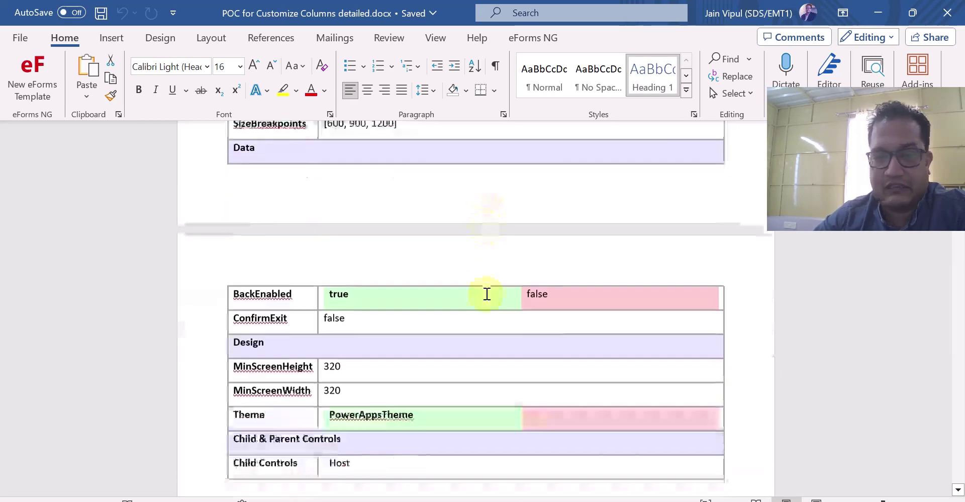
{"action": "scroll", "coordinate": [487, 293], "scroll_direction": "down", "scroll_amount": 2}
{"action": "scroll", "coordinate": [487, 293], "scroll_direction": "up", "scroll_amount": 2}
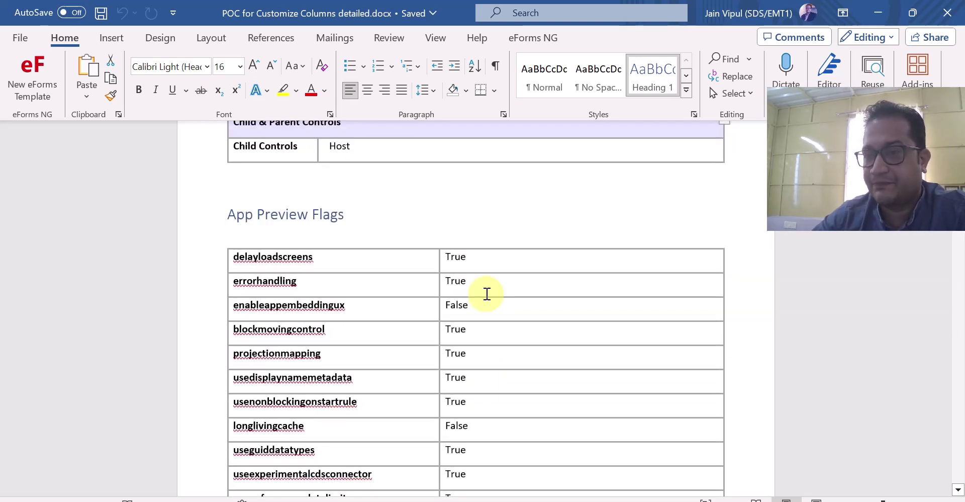
{"action": "scroll", "coordinate": [487, 293], "scroll_direction": "down", "scroll_amount": 20}
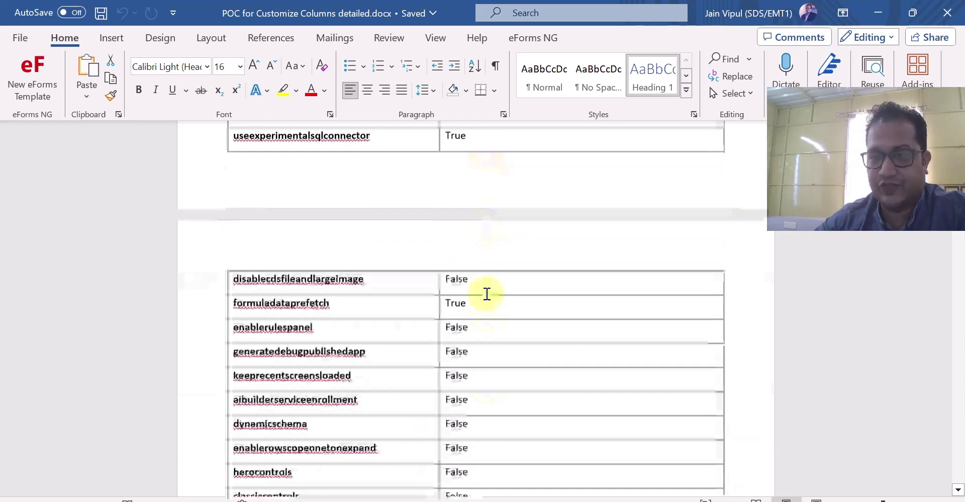
{"action": "scroll", "coordinate": [487, 293], "scroll_direction": "down", "scroll_amount": 20}
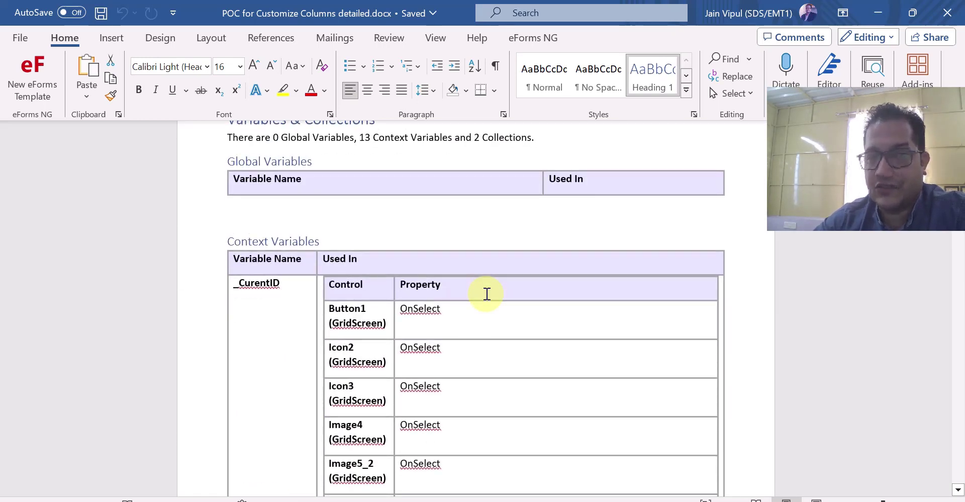
Highlight the 0 global, 13 context variables, 2 collections summary, then scroll on to DataSources.
{"action": "scroll", "coordinate": [488, 293], "scroll_direction": "up", "scroll_amount": 1}
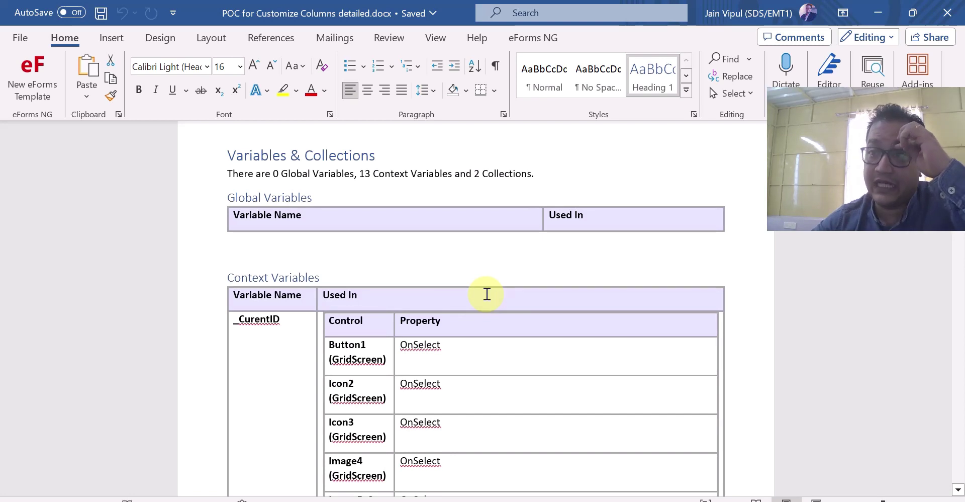
{"action": "scroll", "coordinate": [487, 293], "scroll_direction": "up", "scroll_amount": 1}
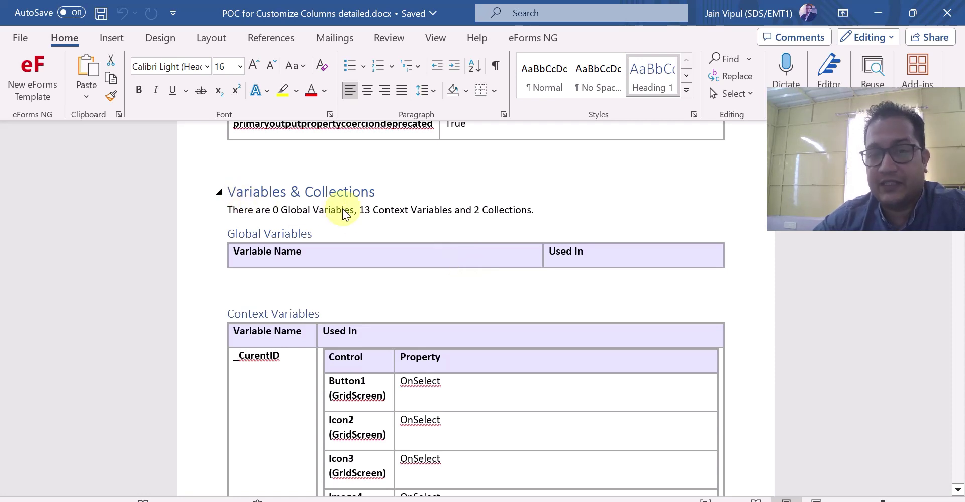
{"action": "left_click_drag", "start_coordinate": [275, 213], "coordinate": [348, 212]}
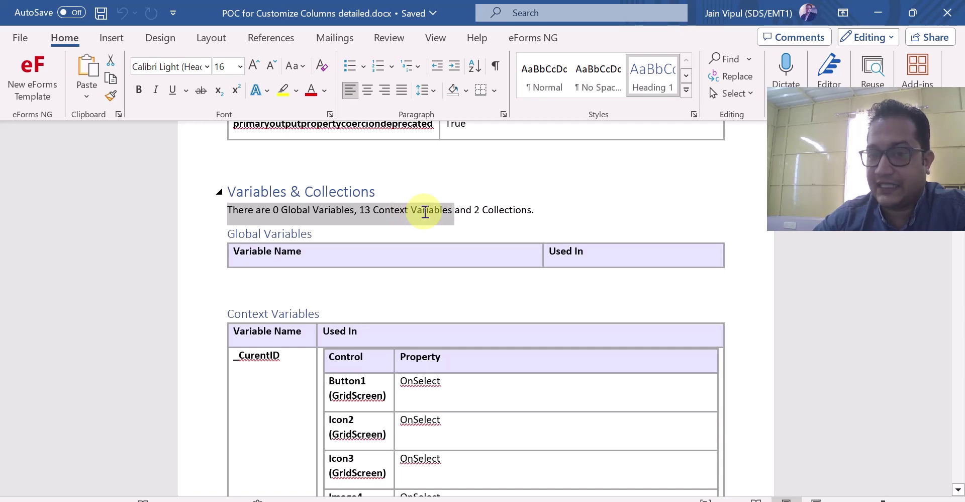
{"action": "left_click_drag", "start_coordinate": [426, 211], "coordinate": [536, 208]}
{"action": "left_click", "coordinate": [377, 287]}
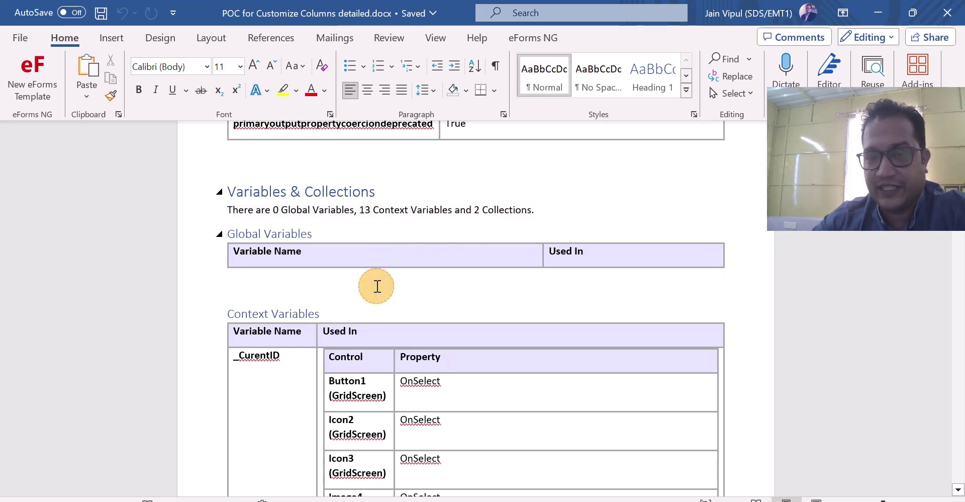
{"action": "scroll", "coordinate": [377, 287], "scroll_direction": "down", "scroll_amount": 15}
{"action": "scroll", "coordinate": [374, 286], "scroll_direction": "down", "scroll_amount": 20}
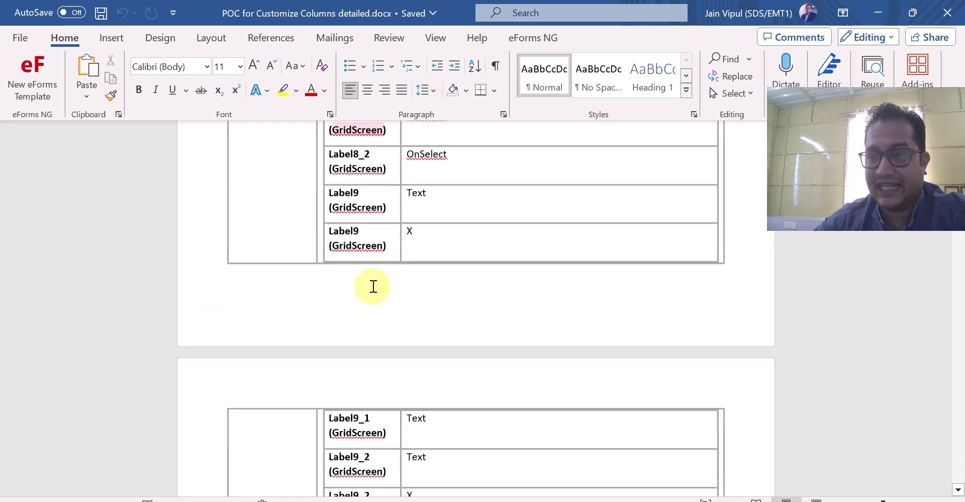
{"action": "scroll", "coordinate": [374, 286], "scroll_direction": "down", "scroll_amount": 20}
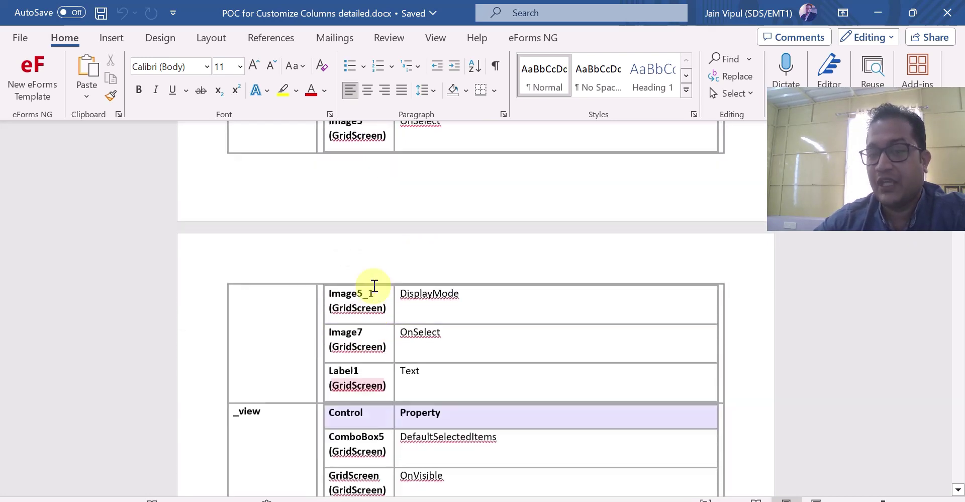
{"action": "scroll", "coordinate": [374, 285], "scroll_direction": "down", "scroll_amount": 20}
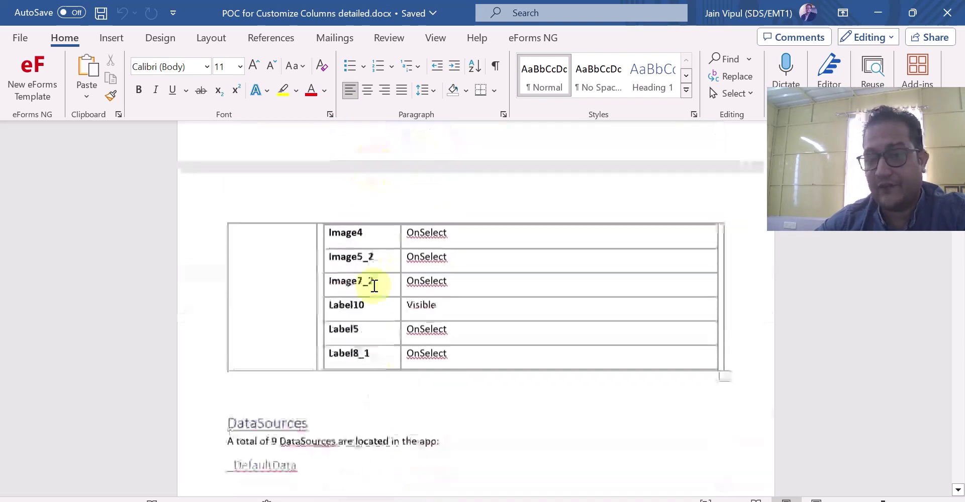
Read through the DataSources tables and JSON metadata down to the Controls Overview list of controls.
{"action": "scroll", "coordinate": [374, 285], "scroll_direction": "down", "scroll_amount": 20}
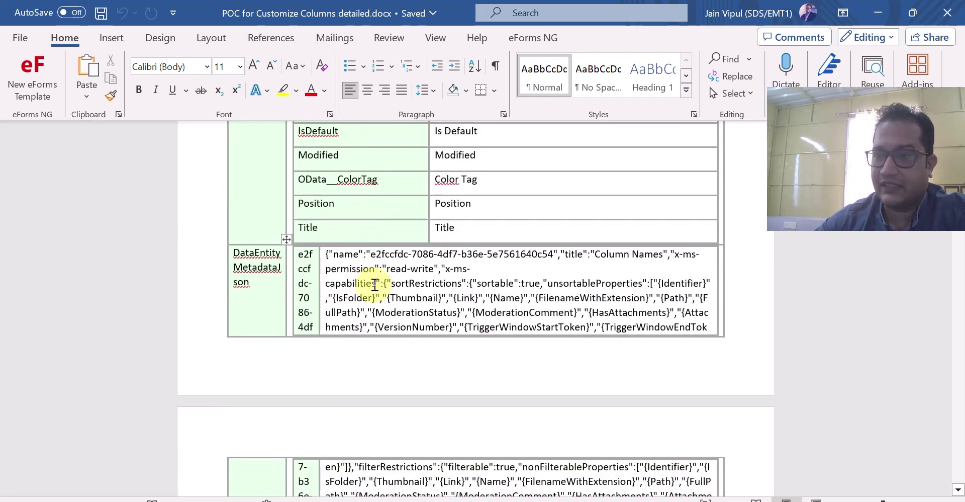
{"action": "scroll", "coordinate": [374, 285], "scroll_direction": "down", "scroll_amount": 20}
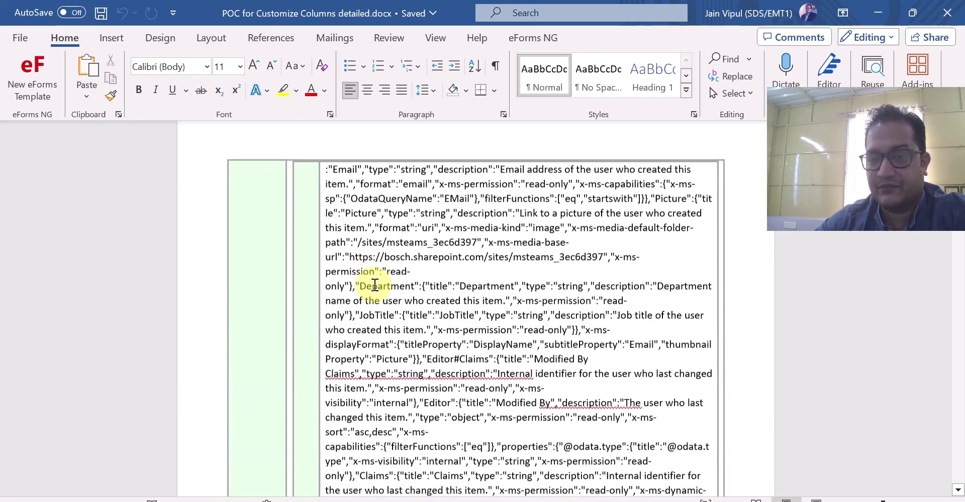
{"action": "scroll", "coordinate": [375, 285], "scroll_direction": "down", "scroll_amount": 20}
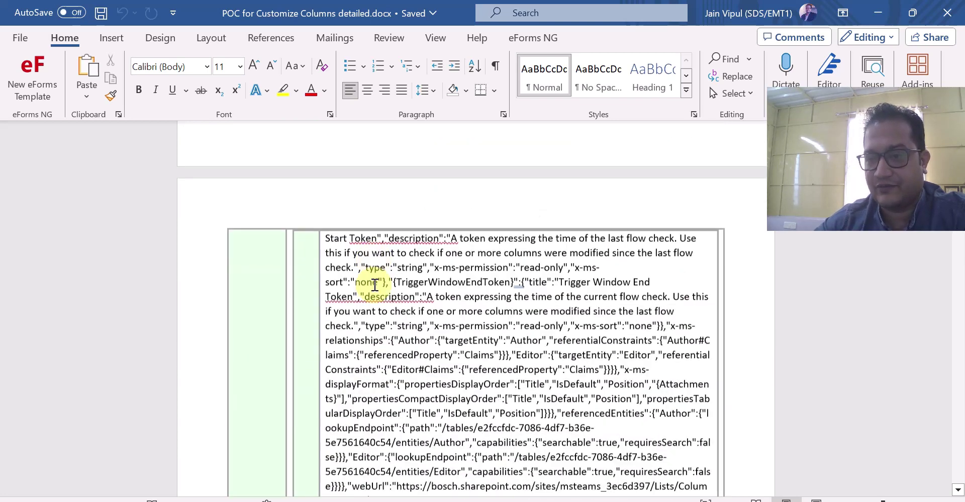
{"action": "scroll", "coordinate": [374, 285], "scroll_direction": "down", "scroll_amount": 20}
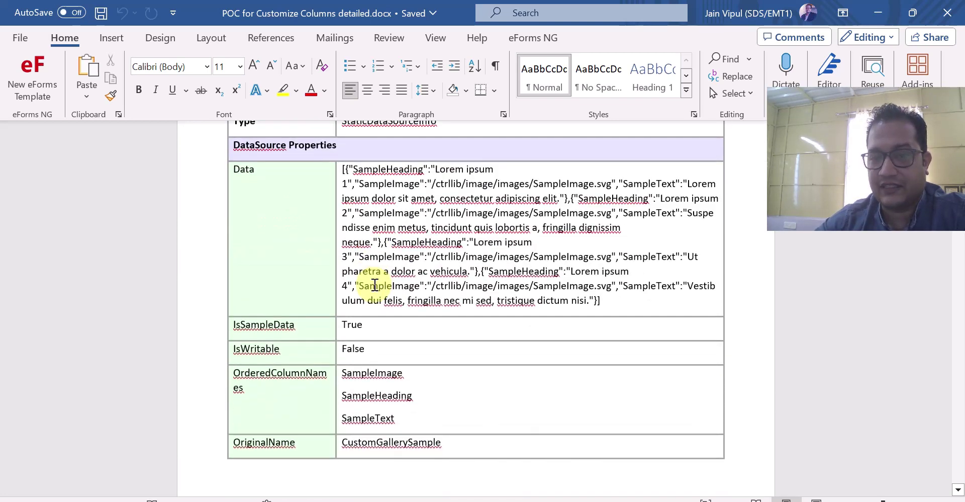
{"action": "scroll", "coordinate": [374, 284], "scroll_direction": "down", "scroll_amount": 20}
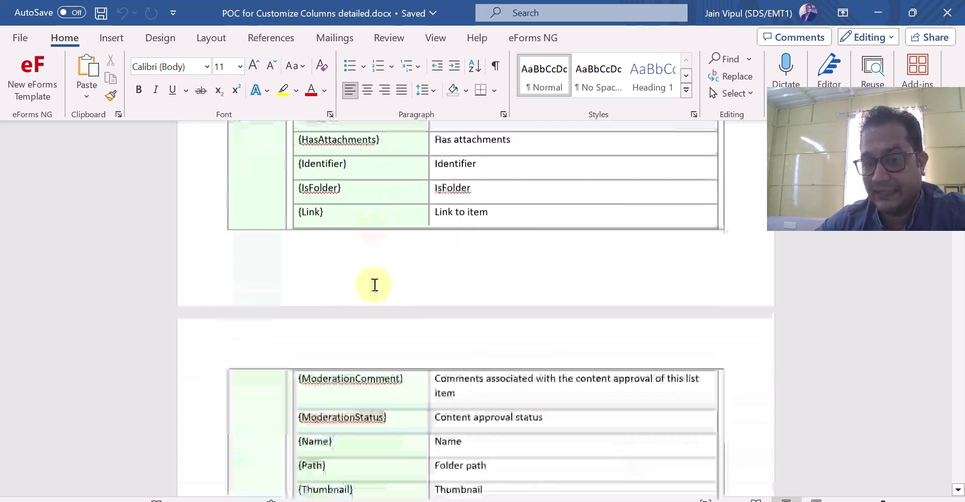
{"action": "scroll", "coordinate": [375, 285], "scroll_direction": "down", "scroll_amount": 20}
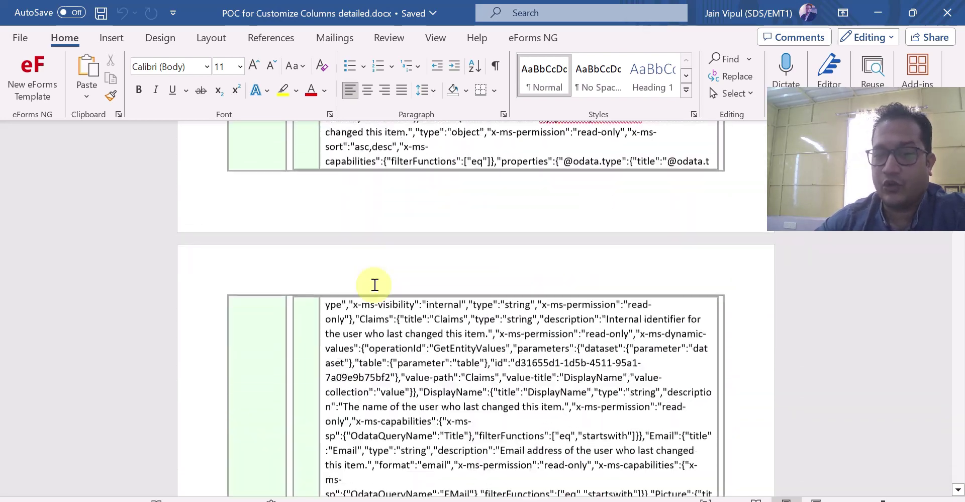
{"action": "scroll", "coordinate": [374, 285], "scroll_direction": "down", "scroll_amount": 10}
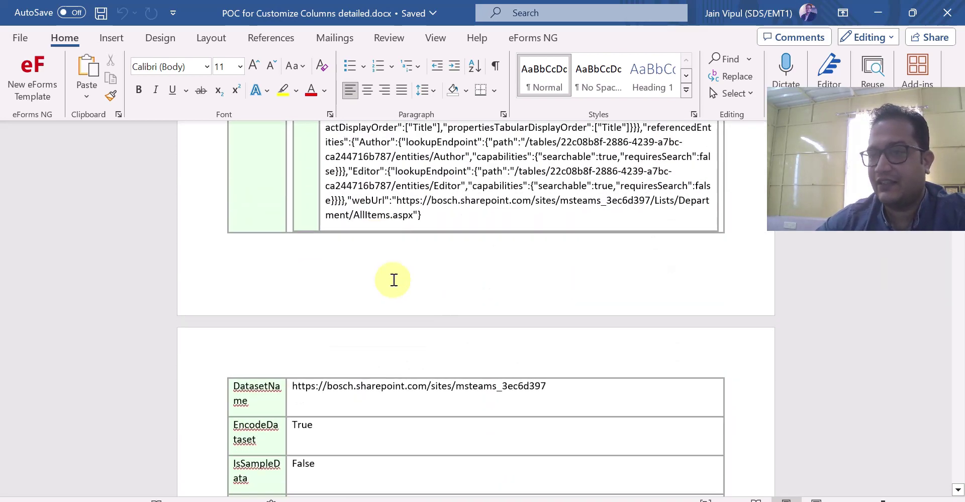
{"action": "left_click_drag", "start_coordinate": [850, 177], "coordinate": [862, 276]}
{"action": "scroll", "coordinate": [537, 366], "scroll_direction": "down", "scroll_amount": 5}
{"action": "scroll", "coordinate": [309, 309], "scroll_direction": "down", "scroll_amount": 15}
{"action": "scroll", "coordinate": [368, 302], "scroll_direction": "up", "scroll_amount": 10}
{"action": "scroll", "coordinate": [371, 301], "scroll_direction": "up", "scroll_amount": 5}
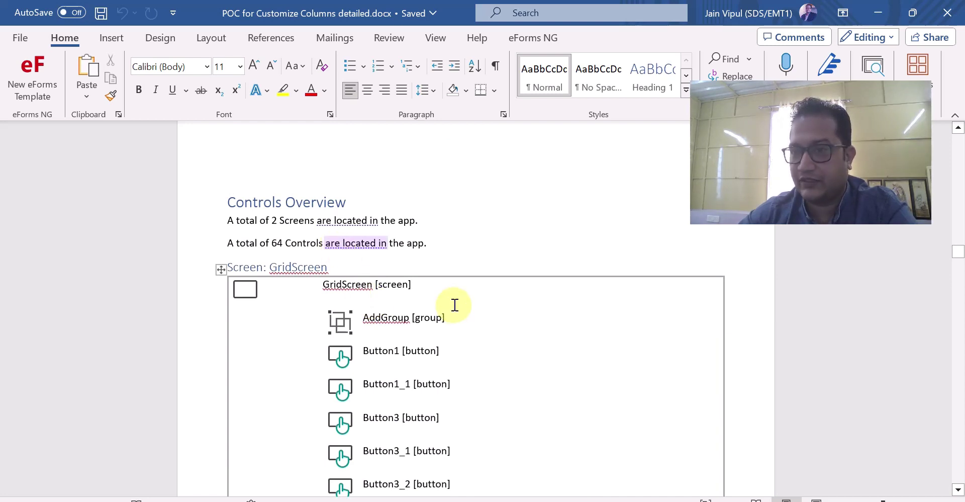
Highlight the 2 screens and 64 controls counts, then review GridScreen's controls down to Detailed Controls.
{"action": "left_click_drag", "start_coordinate": [229, 225], "coordinate": [416, 222]}
{"action": "left_click_drag", "start_coordinate": [252, 244], "coordinate": [433, 244]}
{"action": "scroll", "coordinate": [478, 362], "scroll_direction": "down", "scroll_amount": 10}
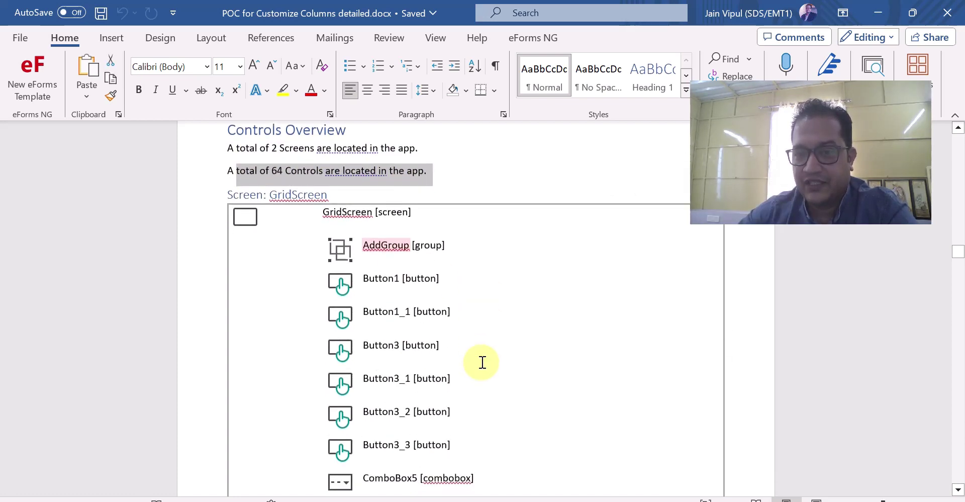
{"action": "scroll", "coordinate": [482, 361], "scroll_direction": "down", "scroll_amount": 10}
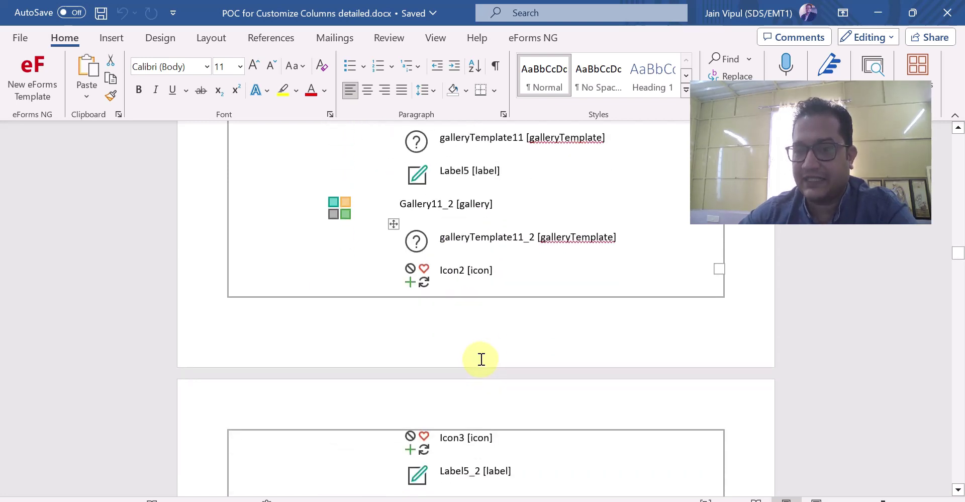
{"action": "scroll", "coordinate": [480, 359], "scroll_direction": "down", "scroll_amount": 10}
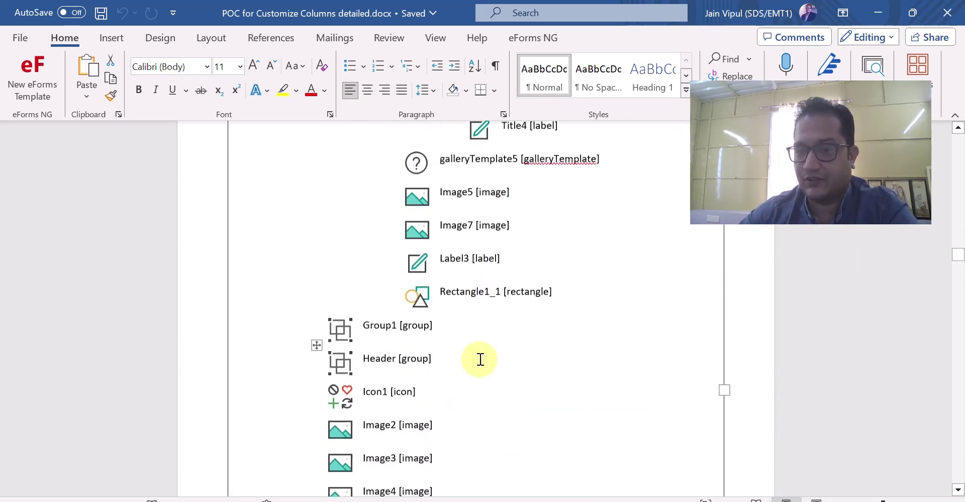
{"action": "scroll", "coordinate": [480, 359], "scroll_direction": "down", "scroll_amount": 10}
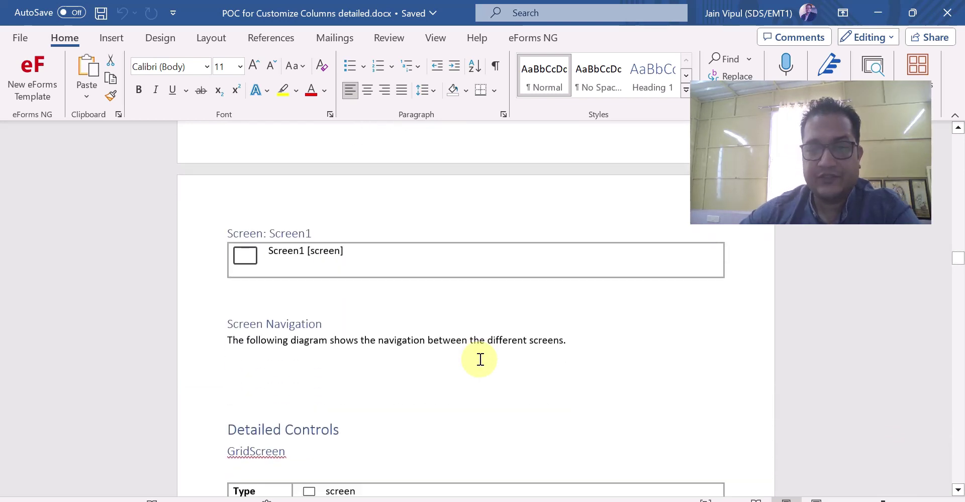
{"action": "scroll", "coordinate": [480, 359], "scroll_direction": "down", "scroll_amount": 5}
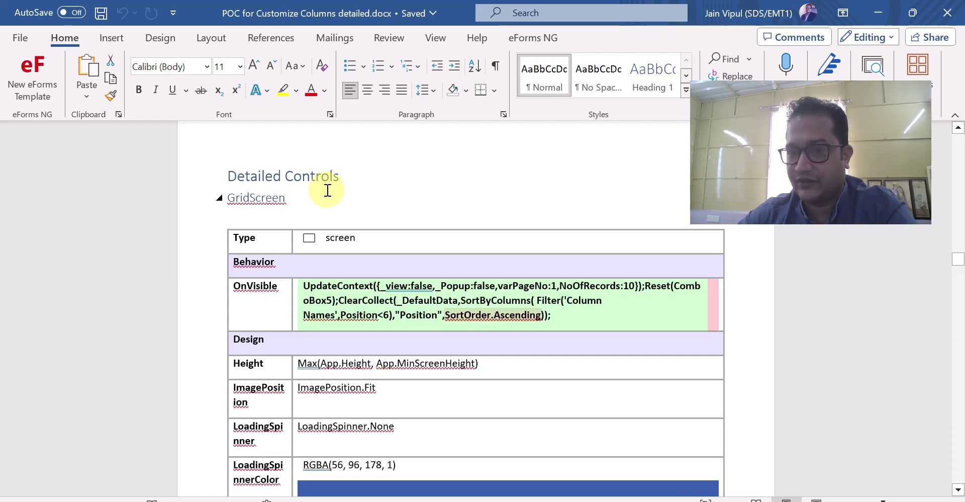
Review GridScreen's OnVisible, Design values, Fill RGBA(237, 237, 237, 0.43) and Rectangle7, then return to the browser.
{"action": "scroll", "coordinate": [312, 312], "scroll_direction": "down", "scroll_amount": 3}
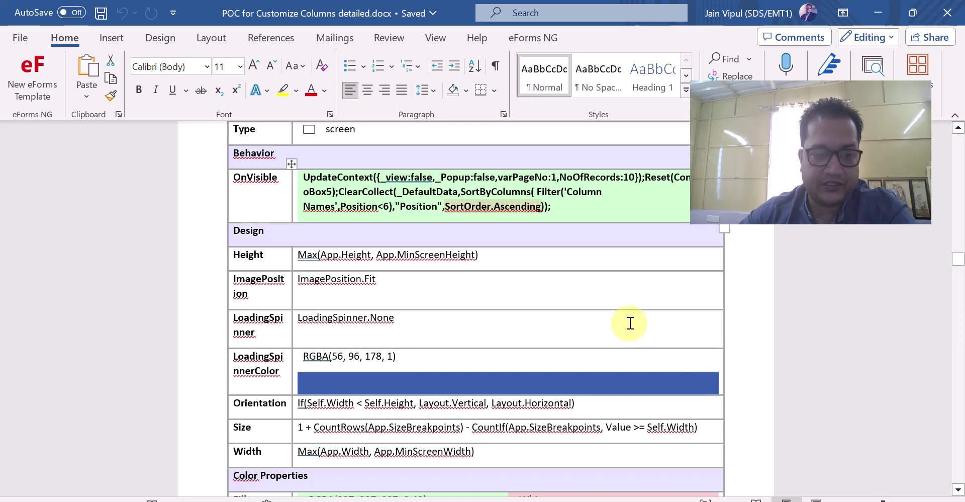
{"action": "scroll", "coordinate": [552, 286], "scroll_direction": "down", "scroll_amount": 3}
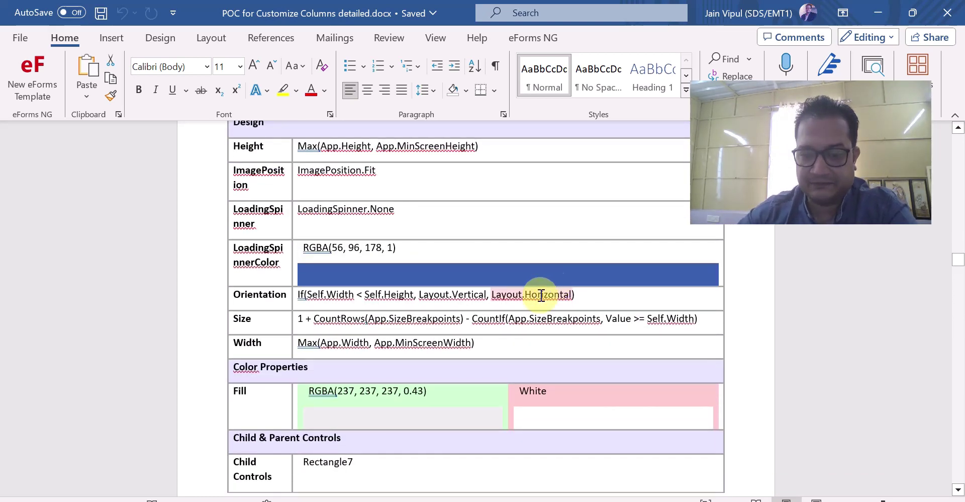
{"action": "key", "text": "alt+Tab"}
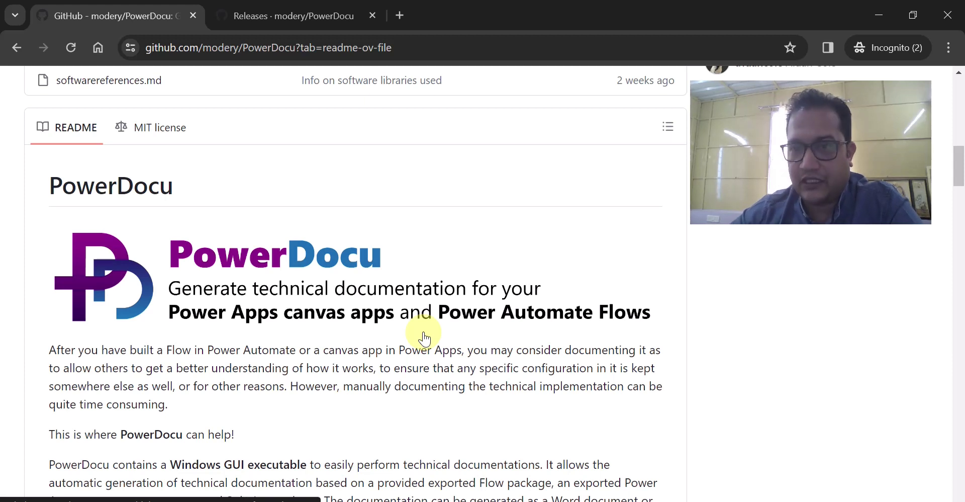